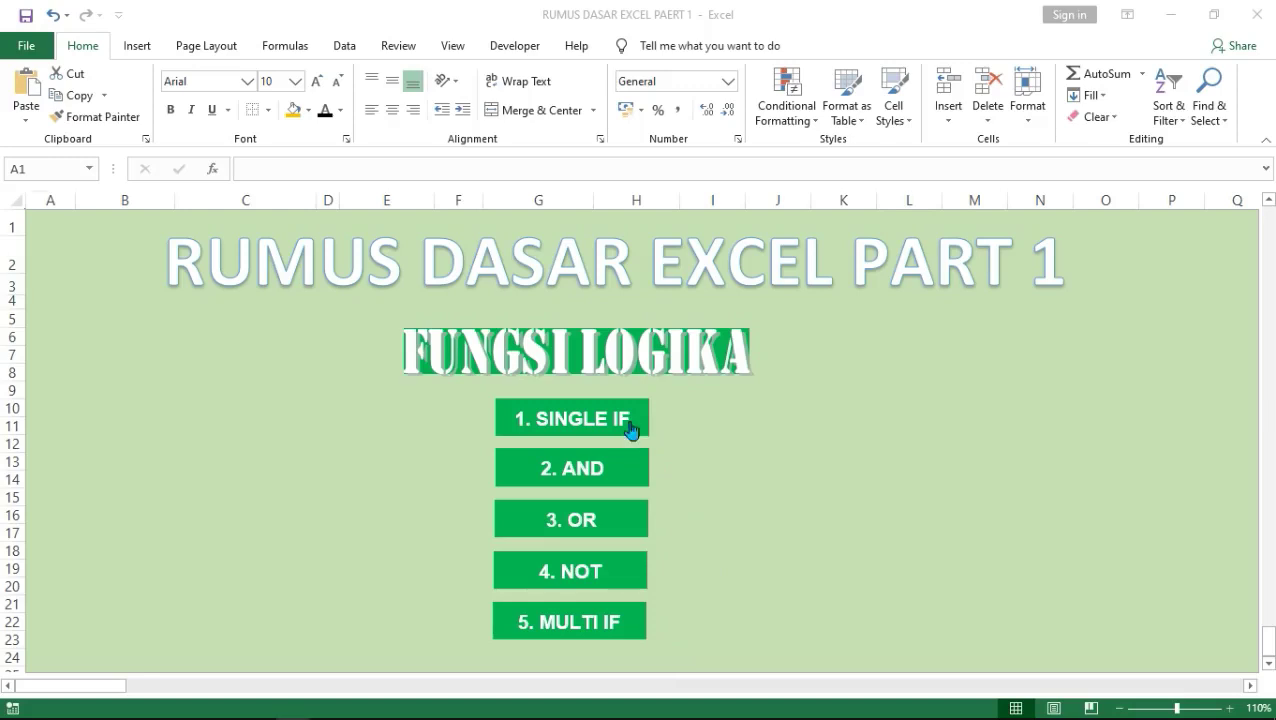
Open the SINGLE IF sheet from the menu and examine the RATA2 averages and the IF formulas in the HASIL column.
left_click(634, 428)
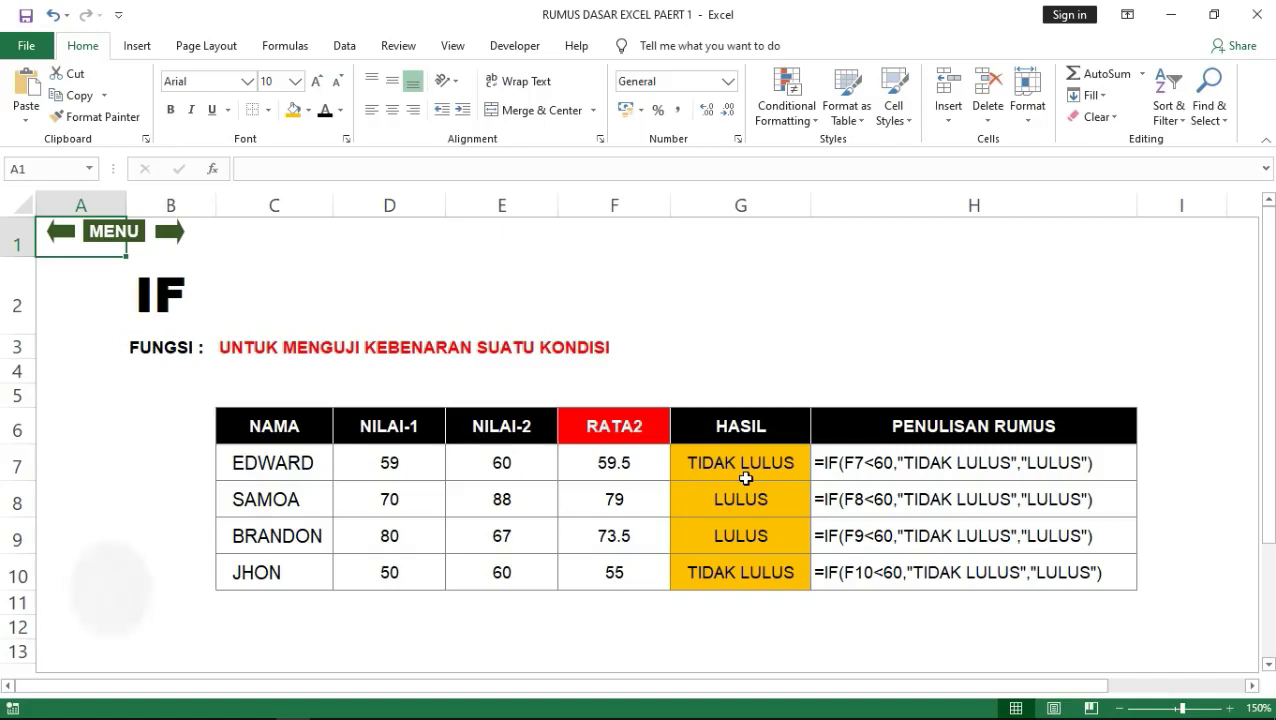
left_click(595, 509)
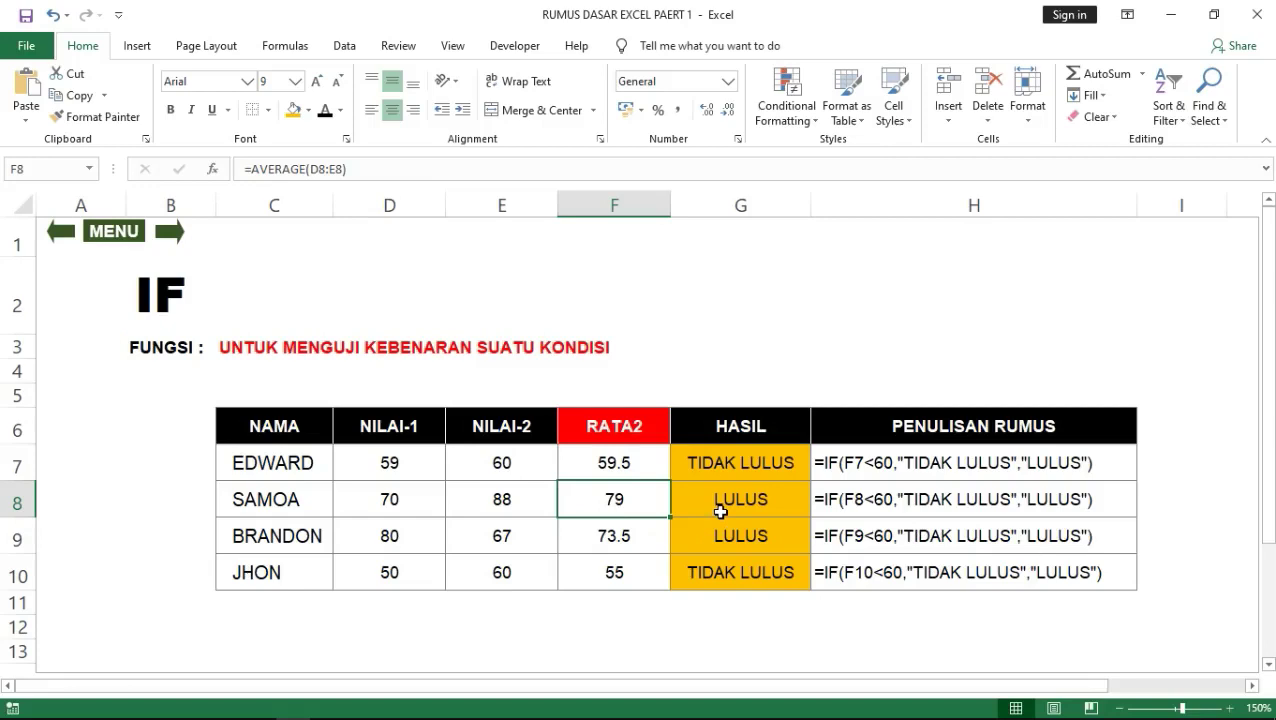
left_click(722, 466)
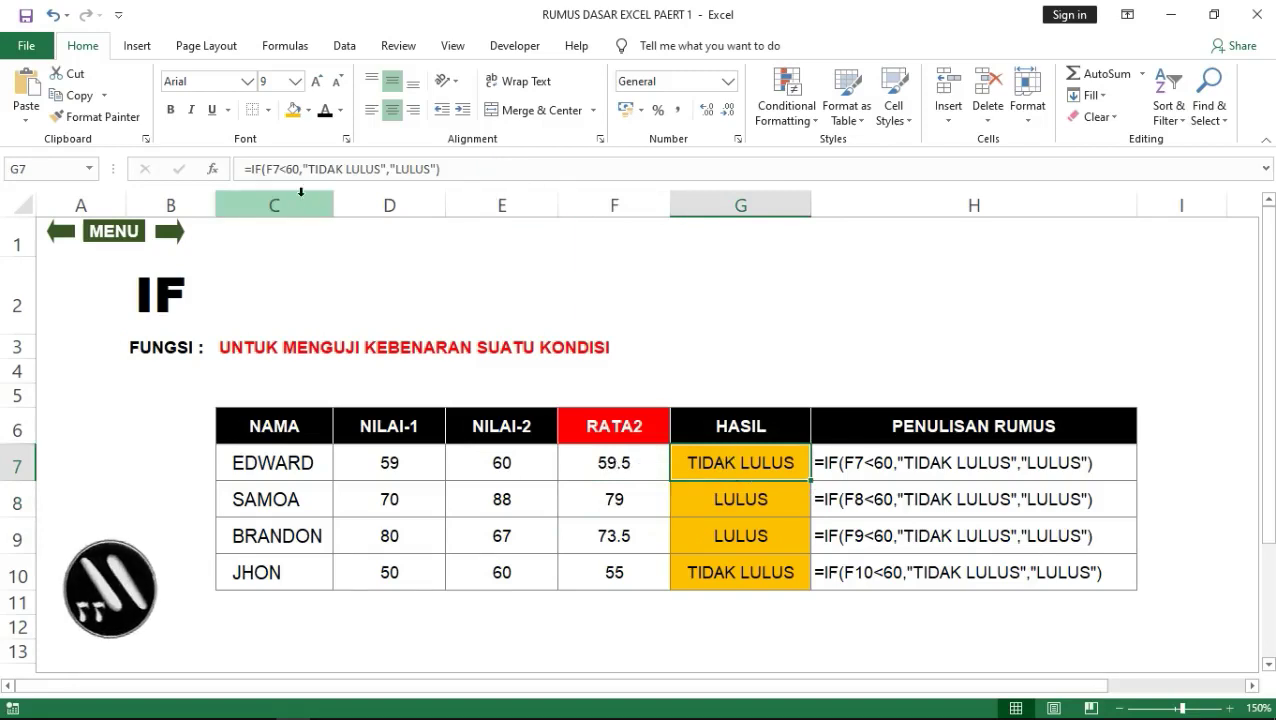
left_click(244, 169)
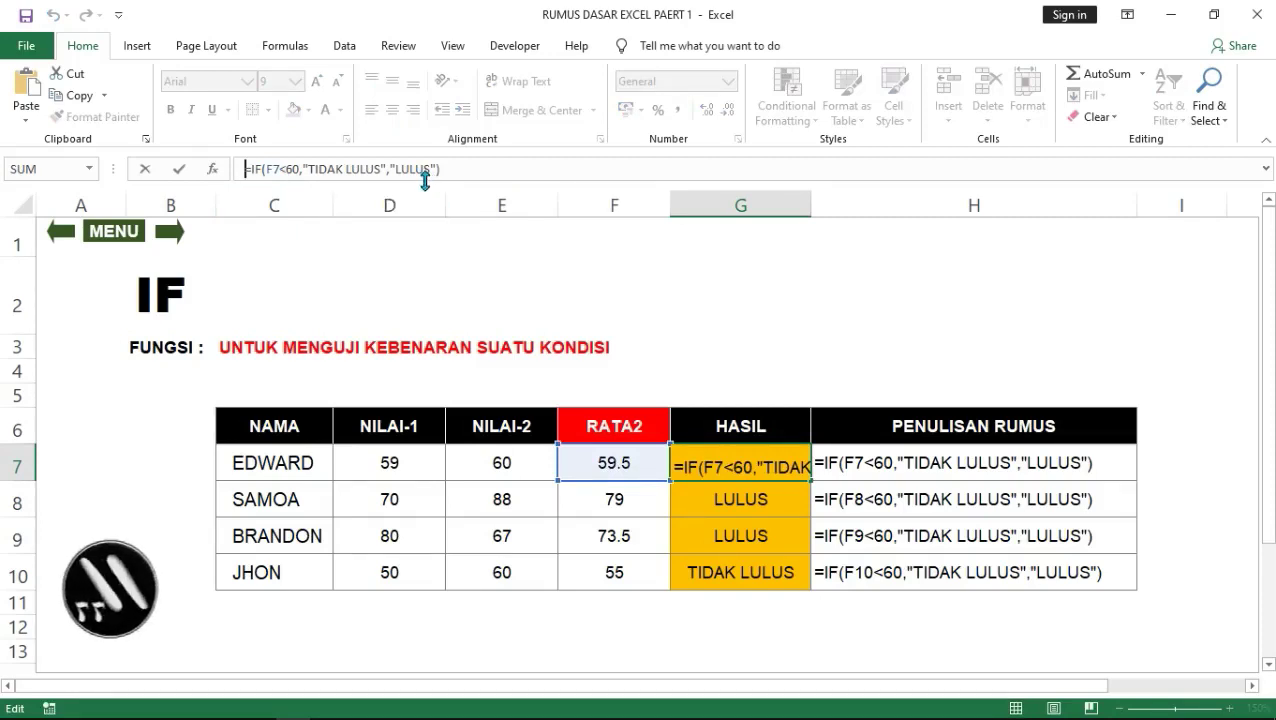
key("Return")
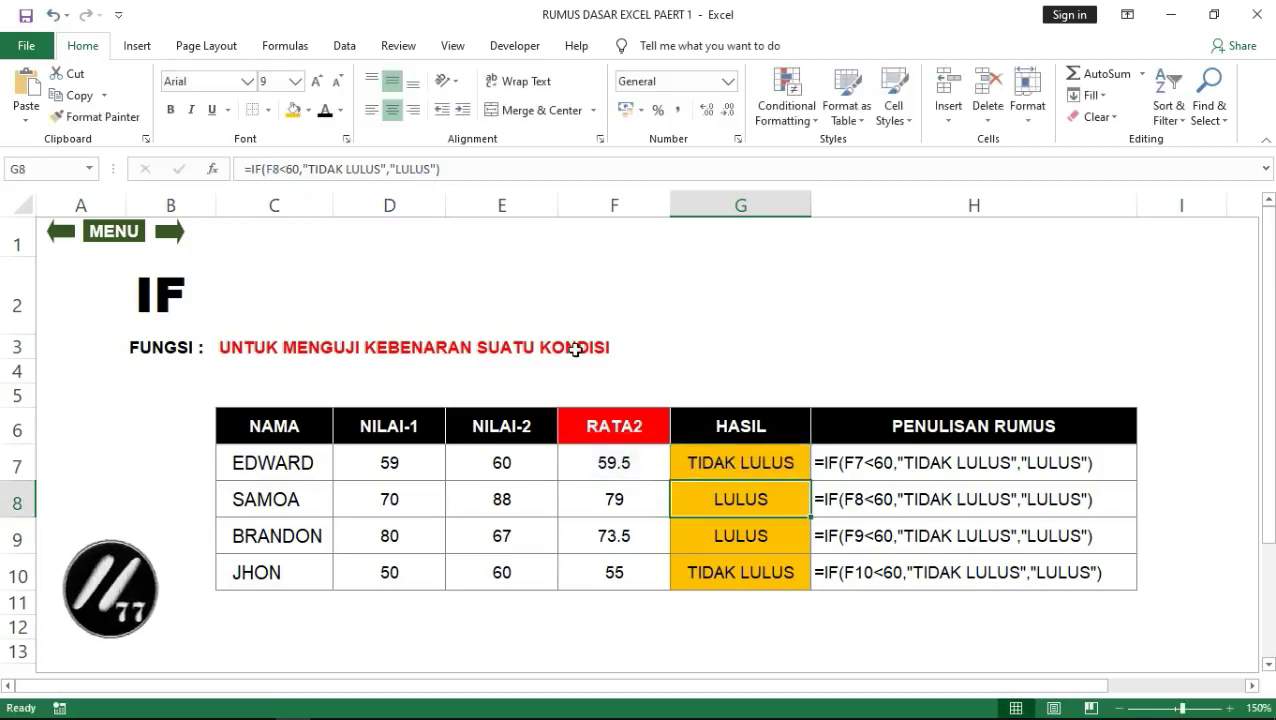
left_click(789, 544)
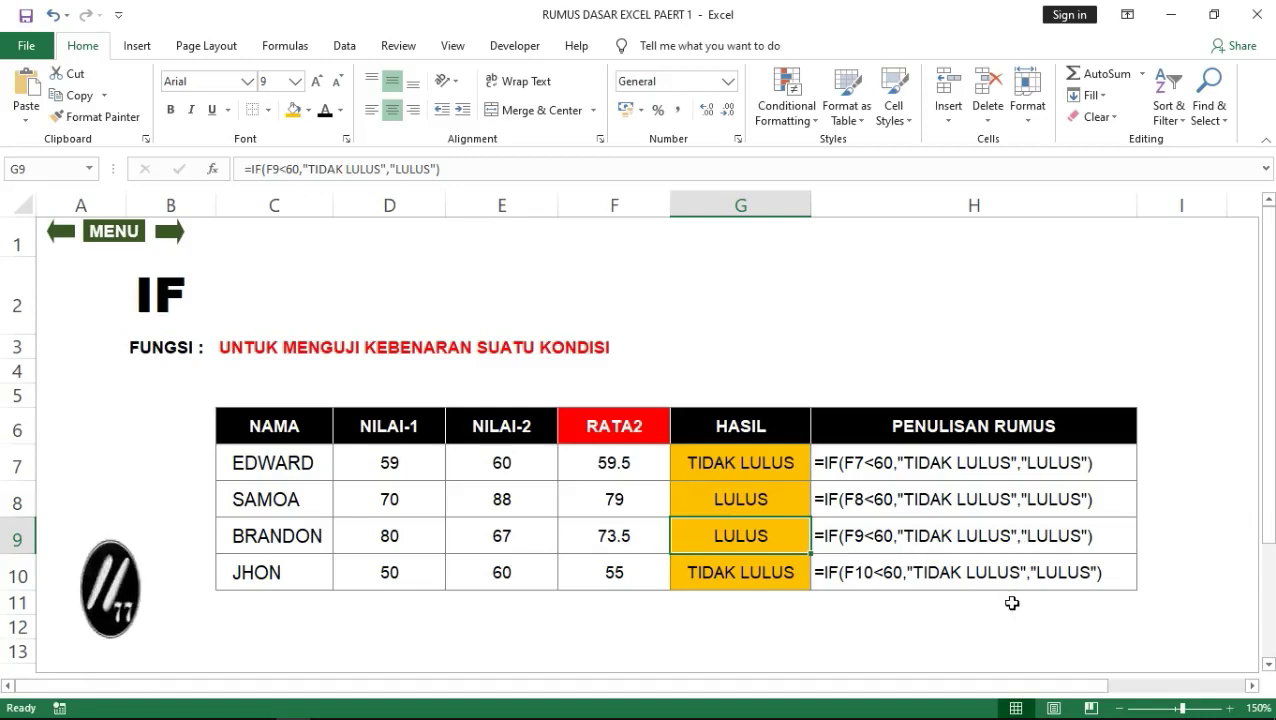
left_click(637, 583)
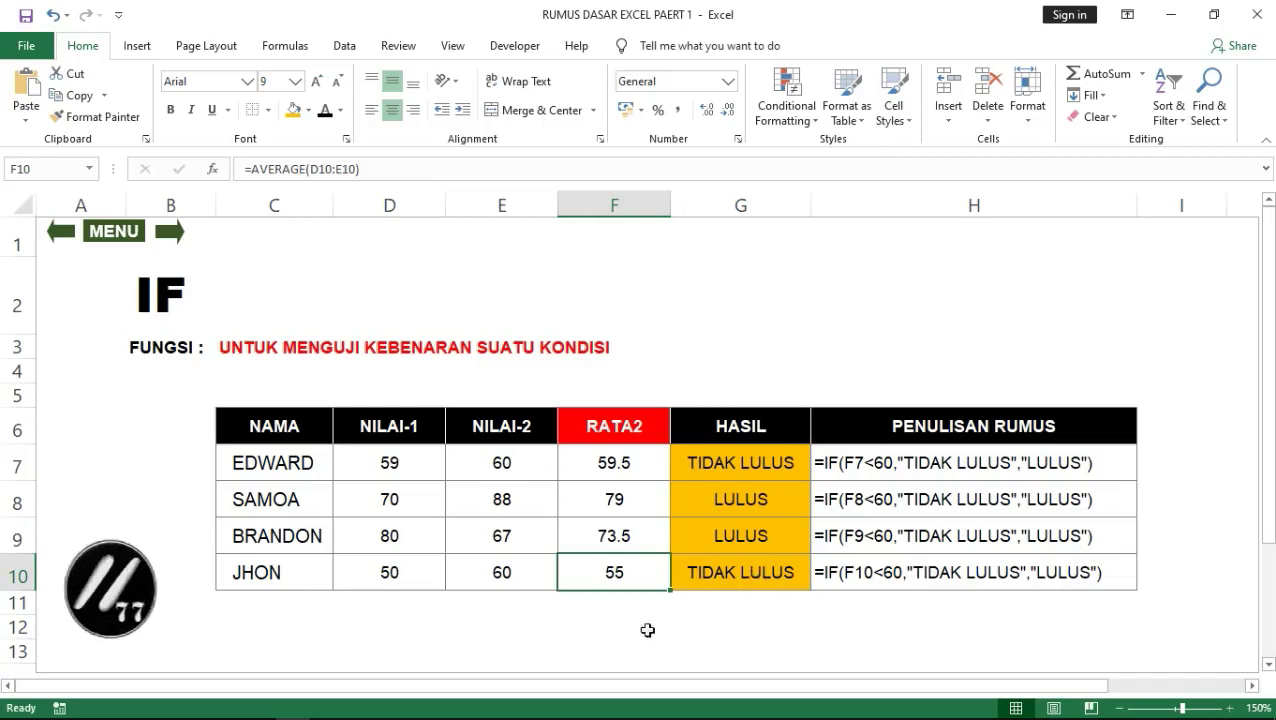
Enter the test value 40 in cell F12 below the RATA2 column.
left_click(763, 623)
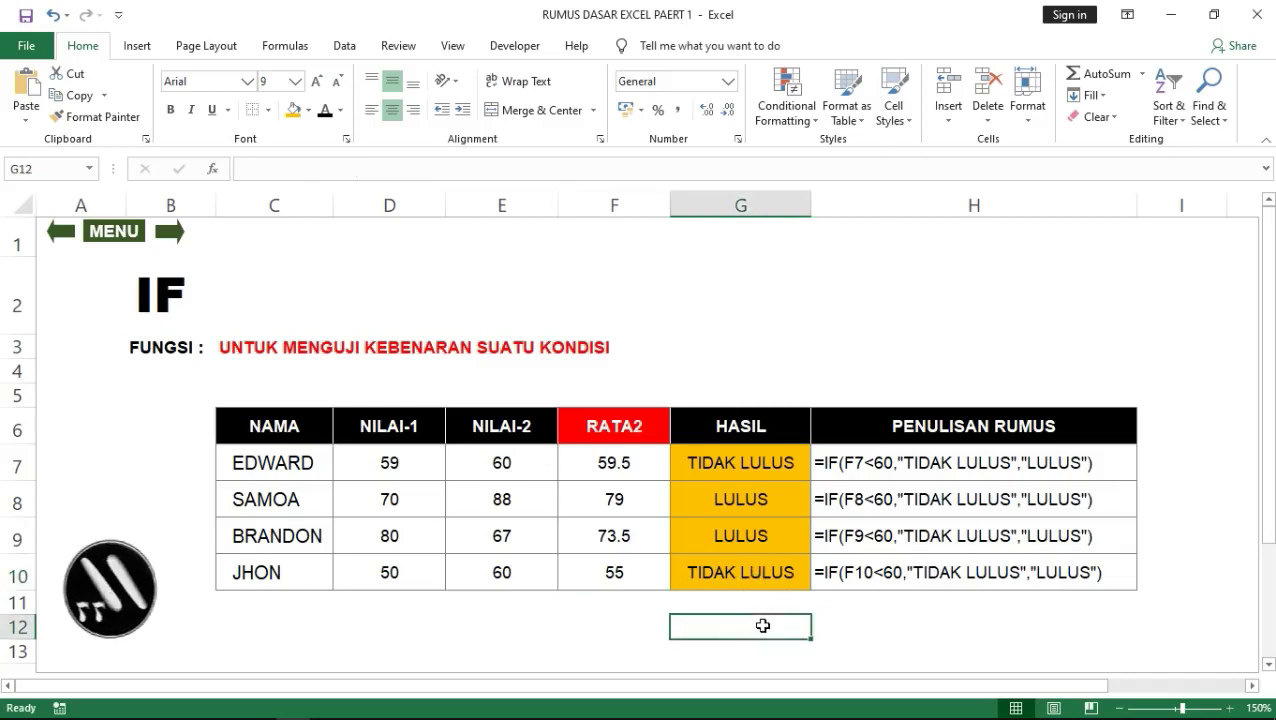
left_click(648, 623)
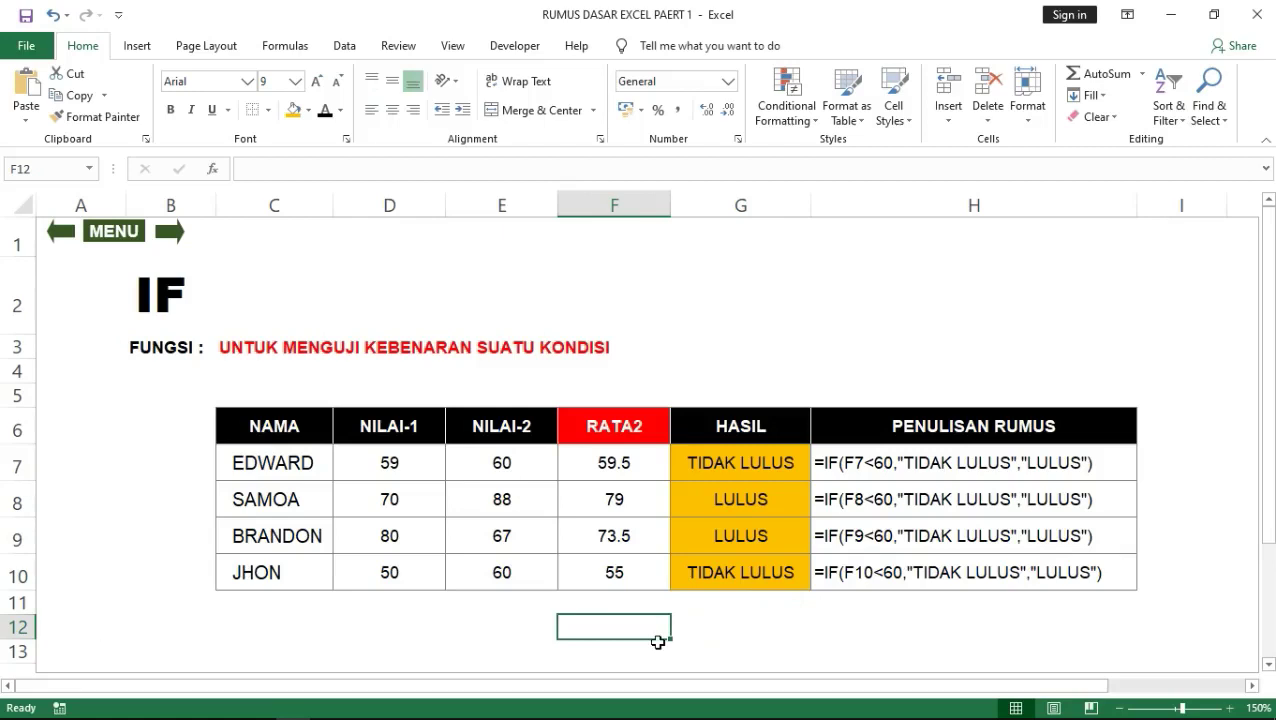
type("40")
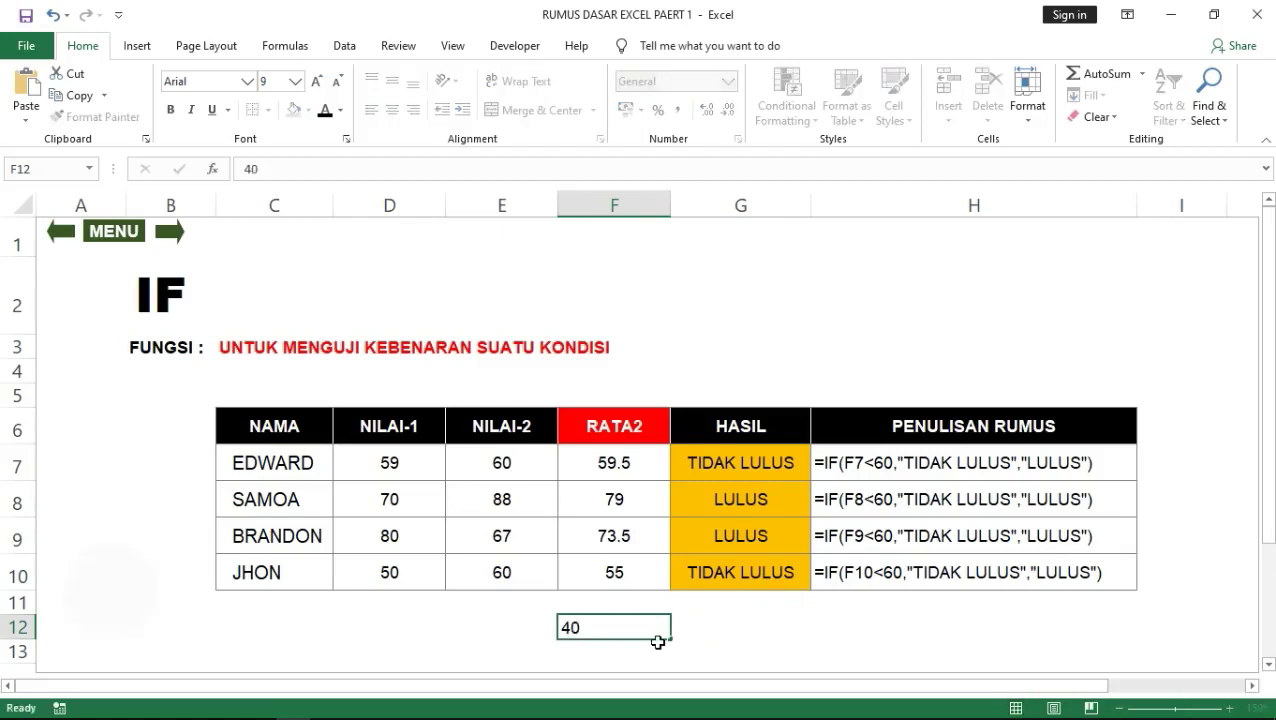
key("Return")
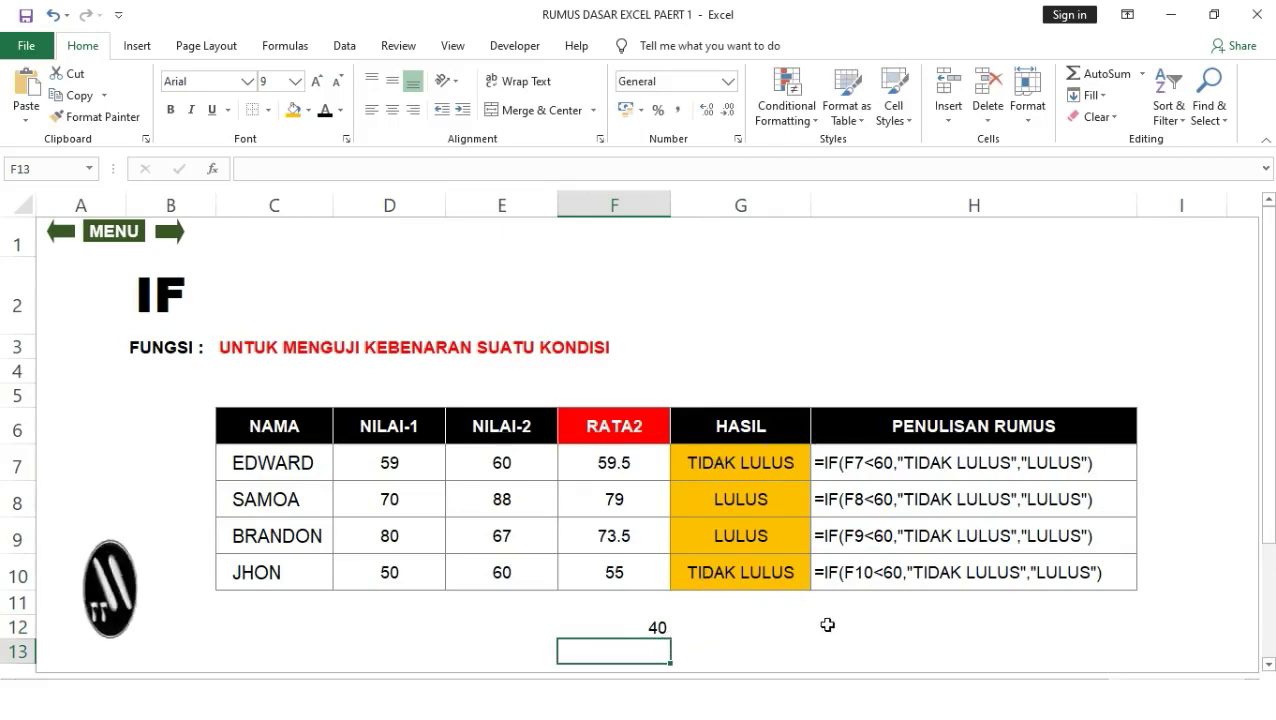
Begin an IF formula in cell G12 with the logical test F12=40.
left_click(761, 618)
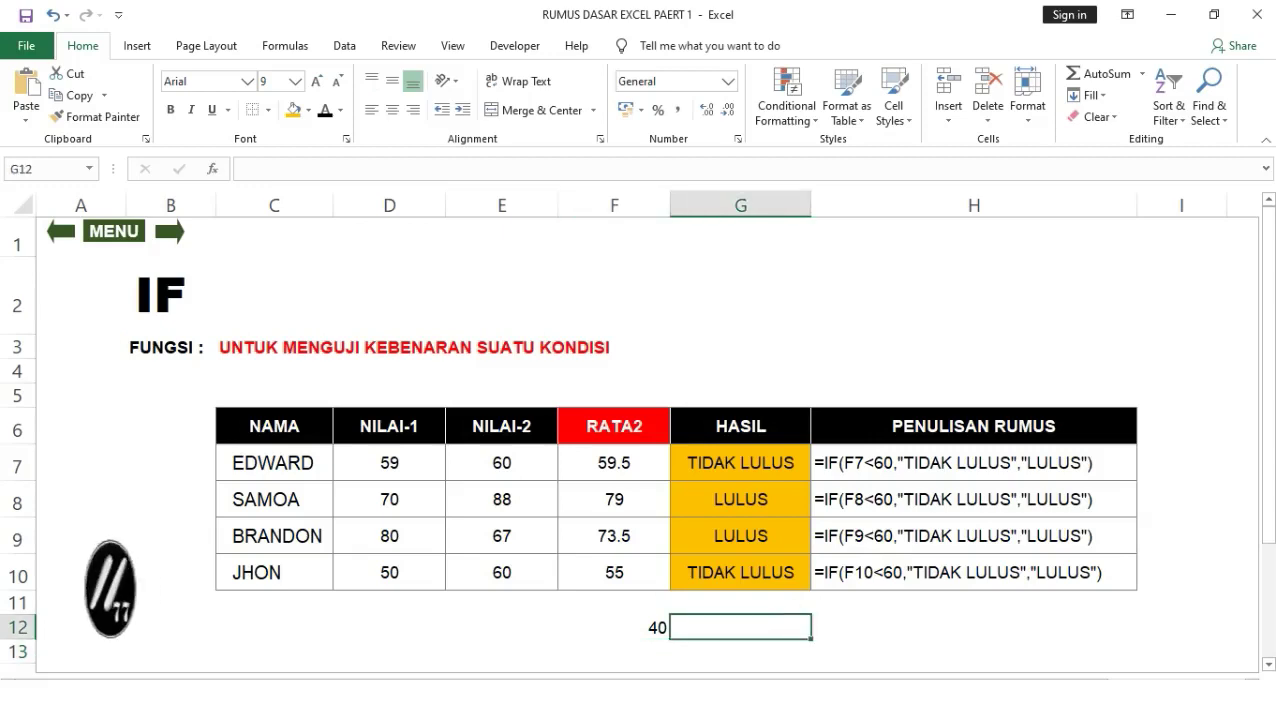
type("=IF")
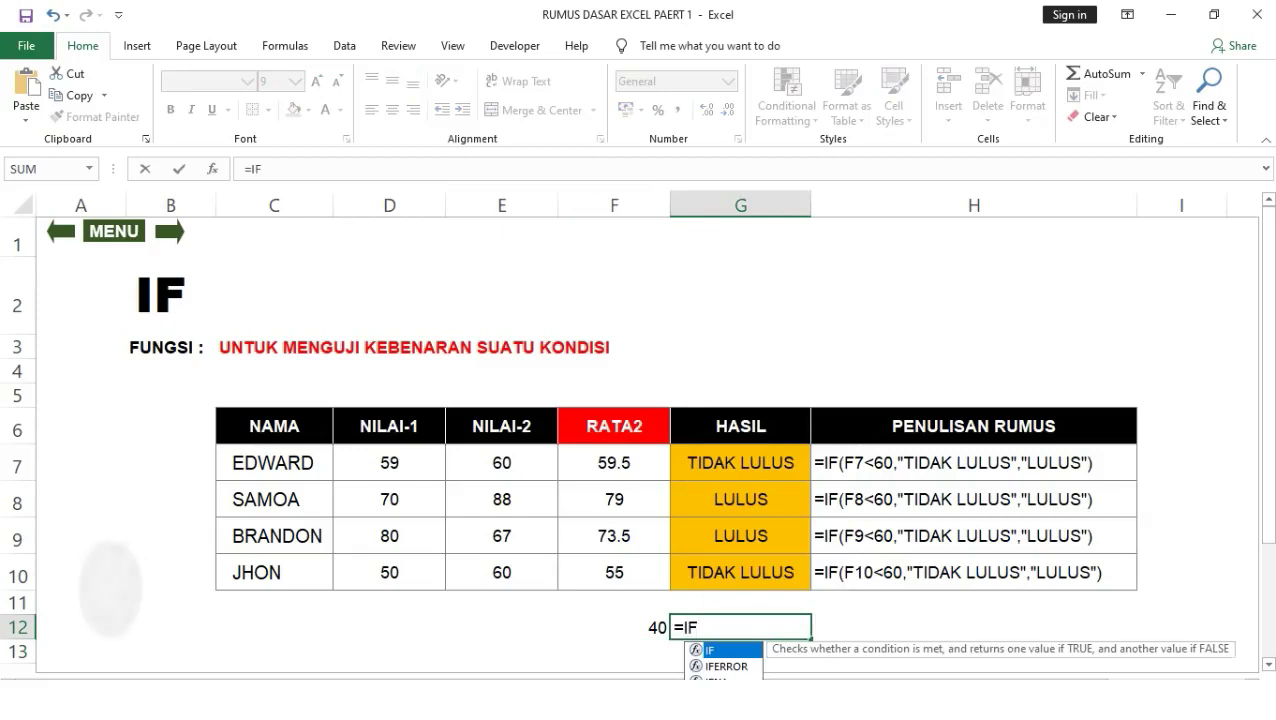
type("(")
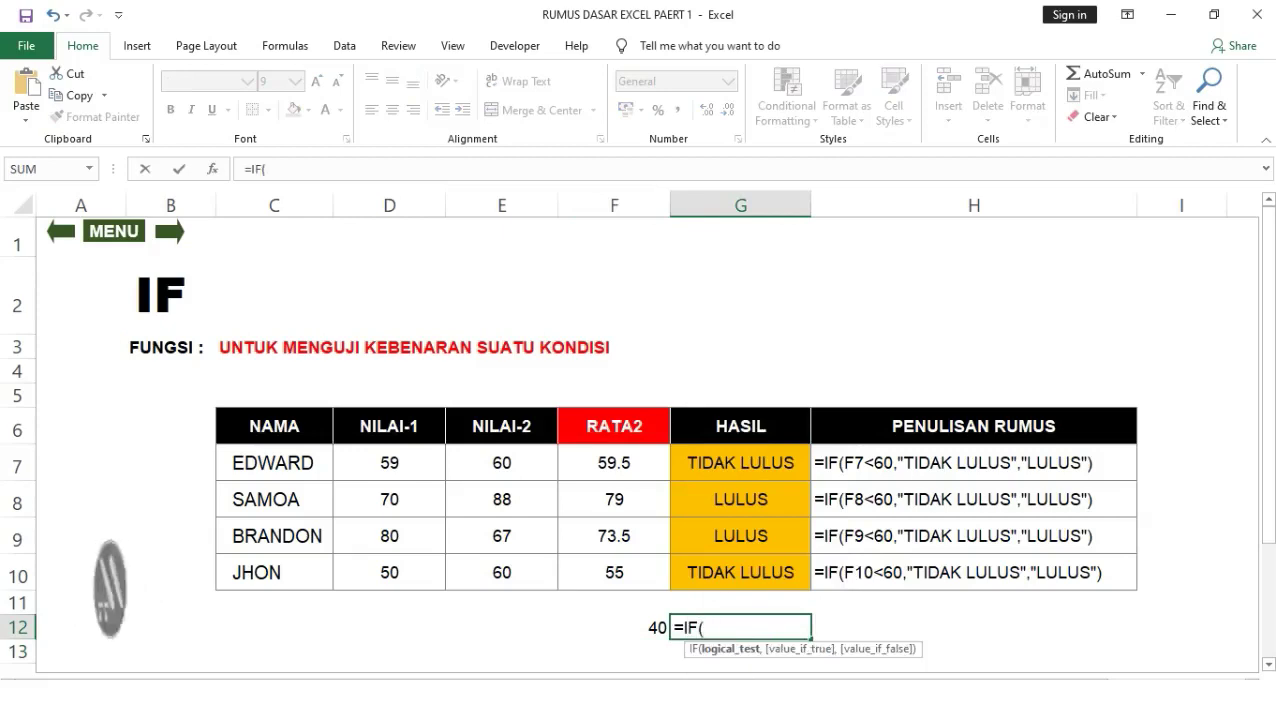
left_click(642, 627)
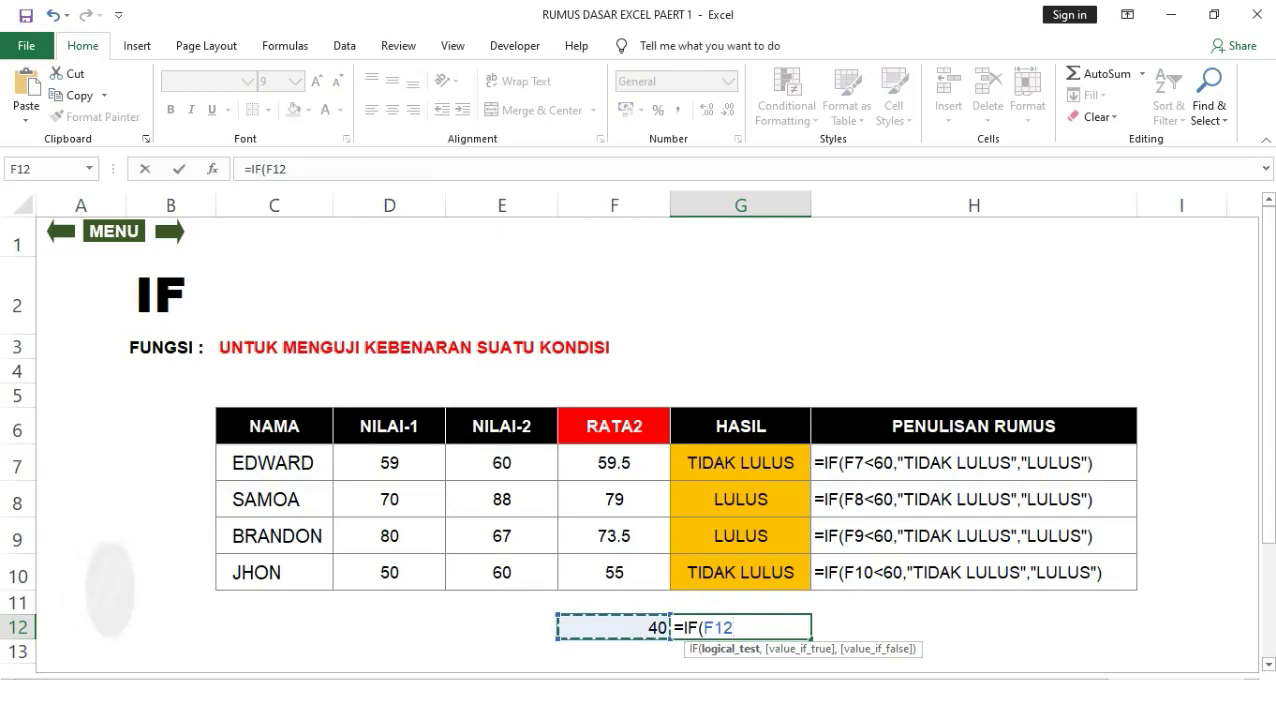
type("=40")
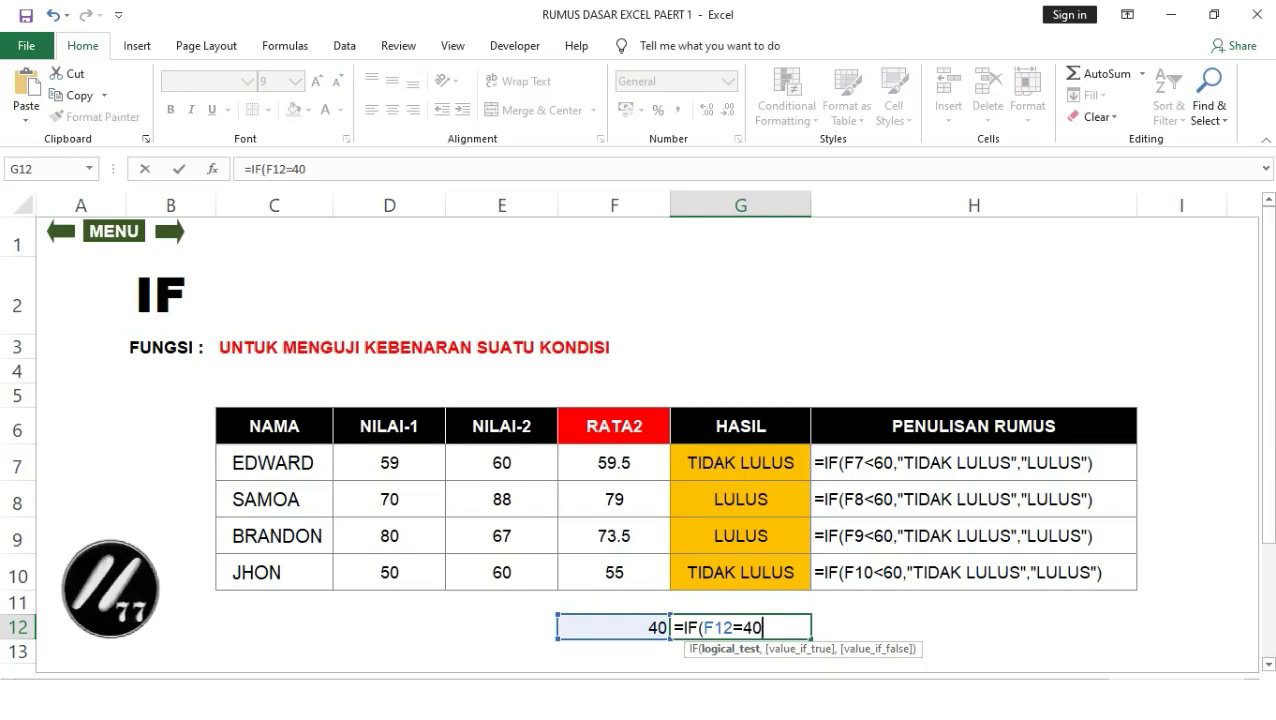
Complete the IF formula in G12 with "OK" as the value if true and "NOT OK" as the value if false.
type(",")
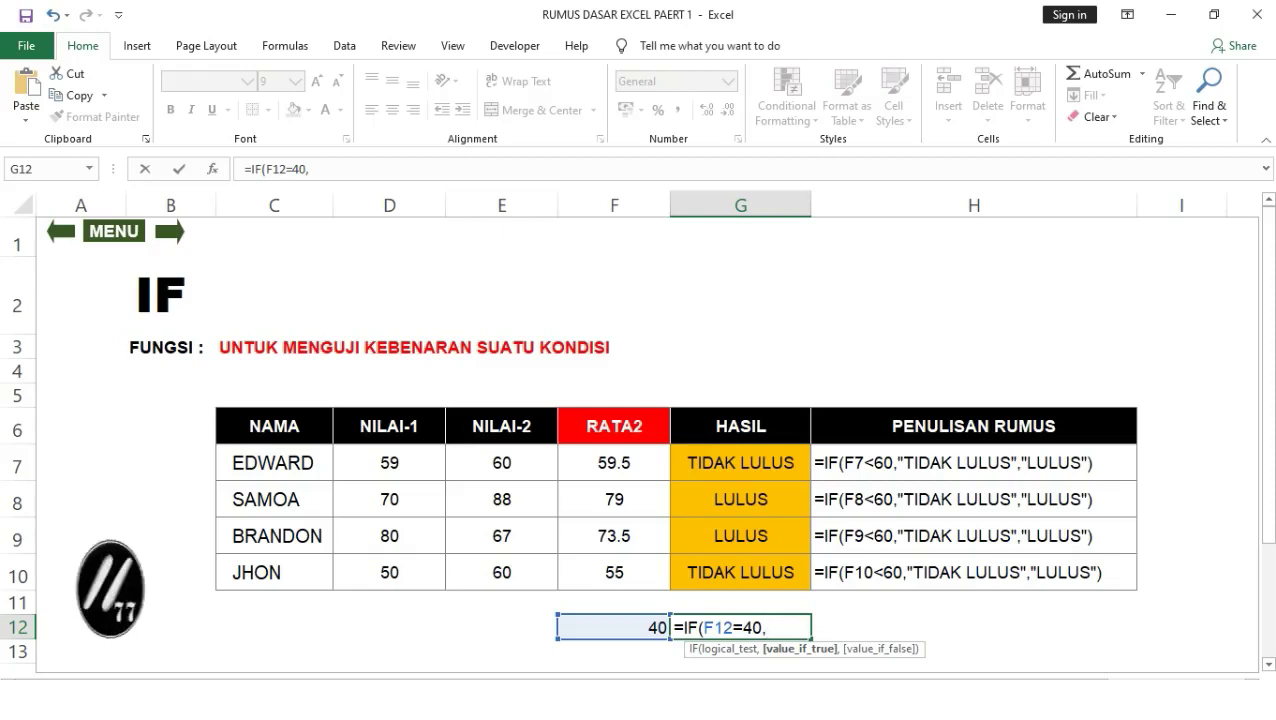
type("OK")
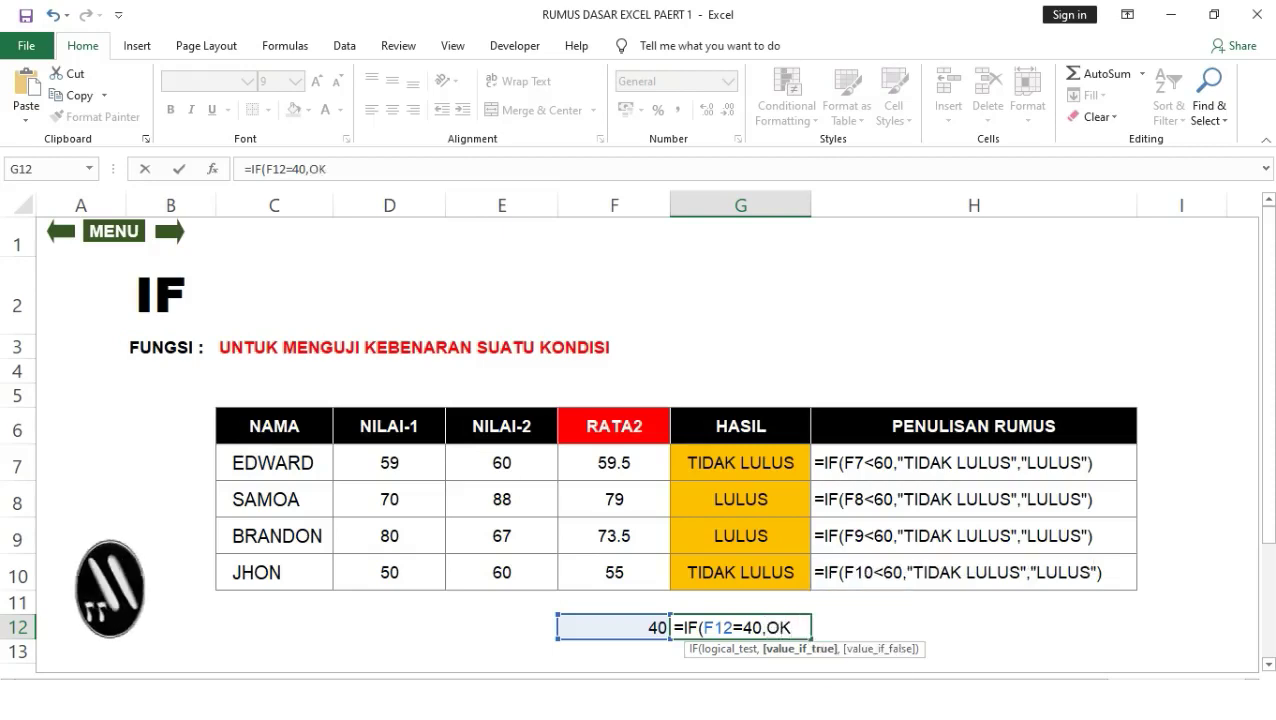
left_click(767, 627)
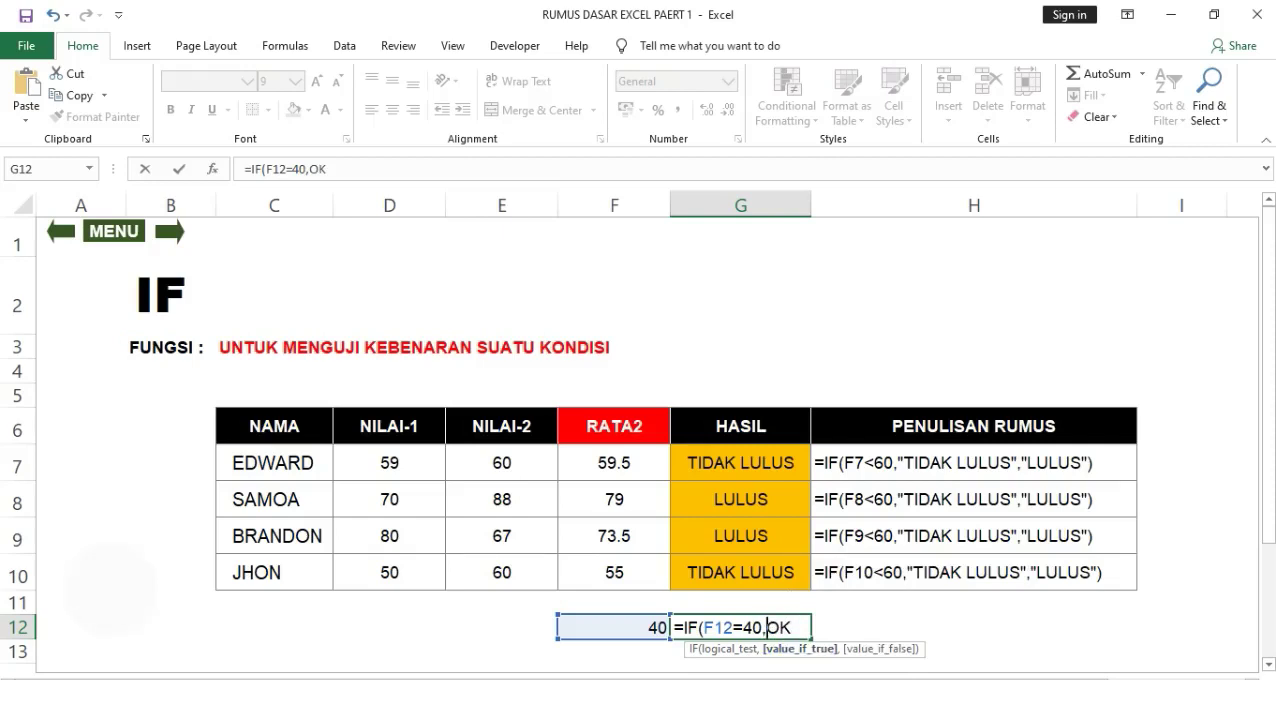
type("\"")
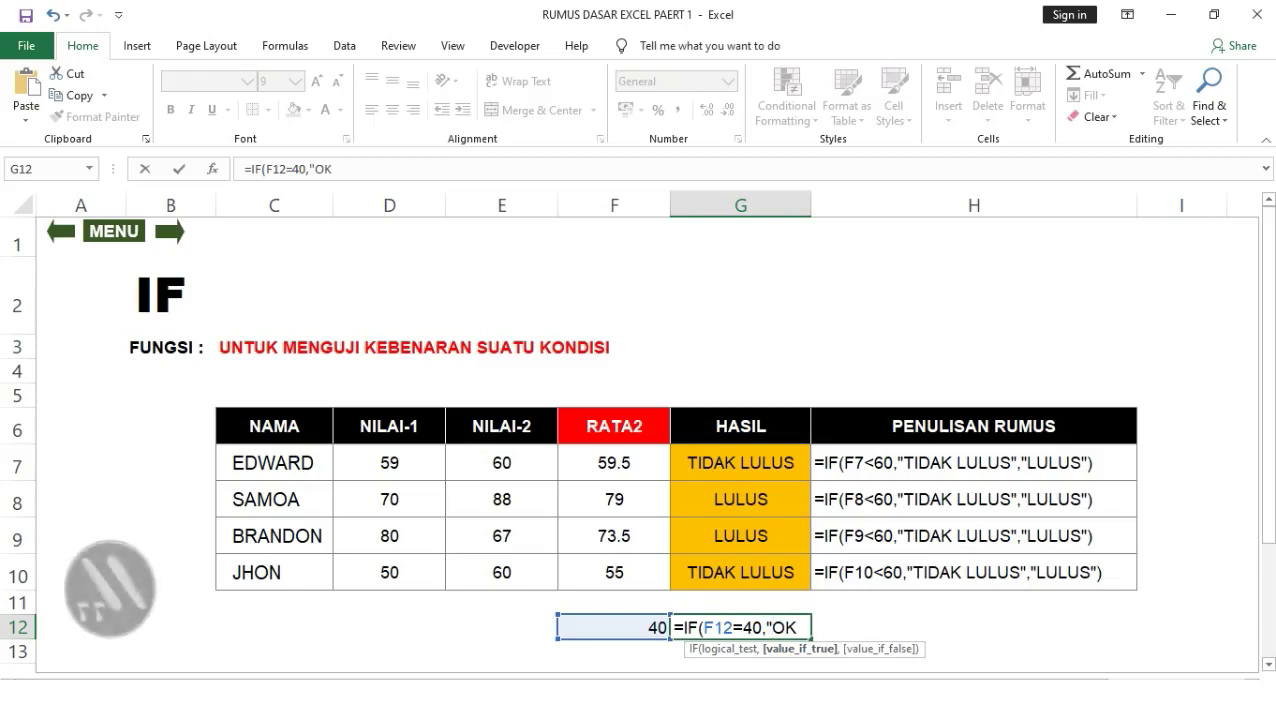
left_click(798, 627)
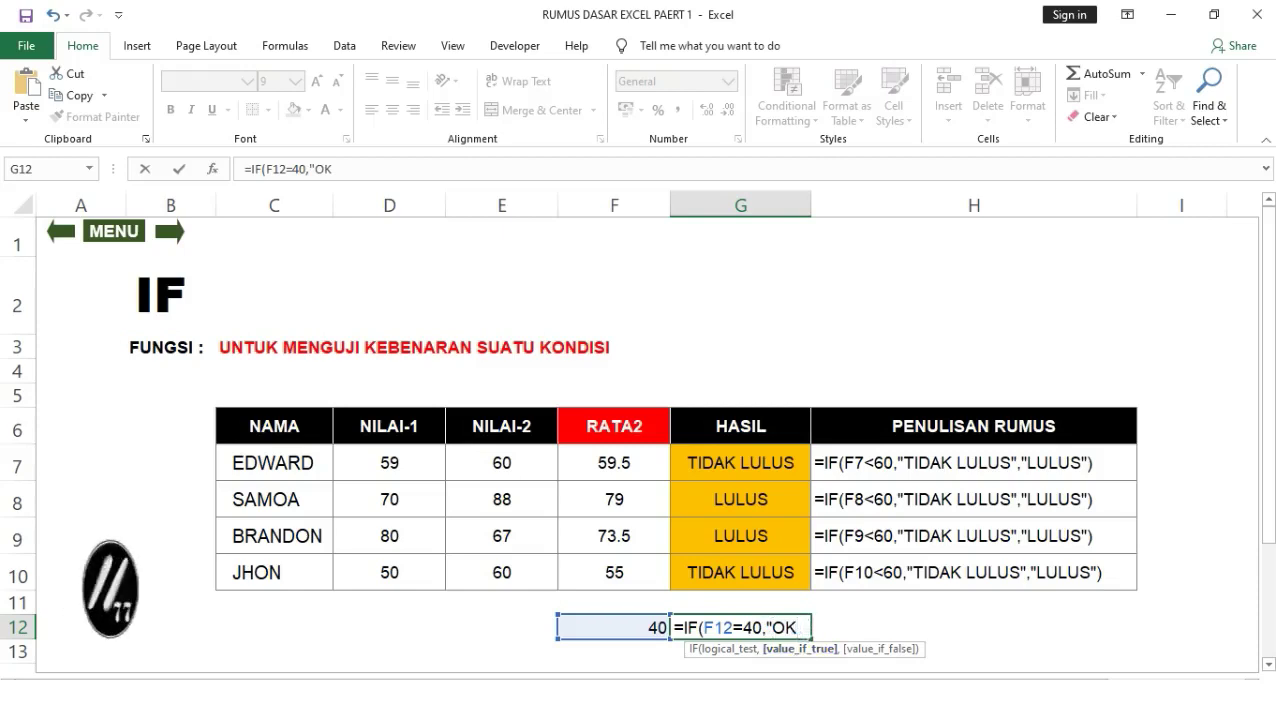
type("\"")
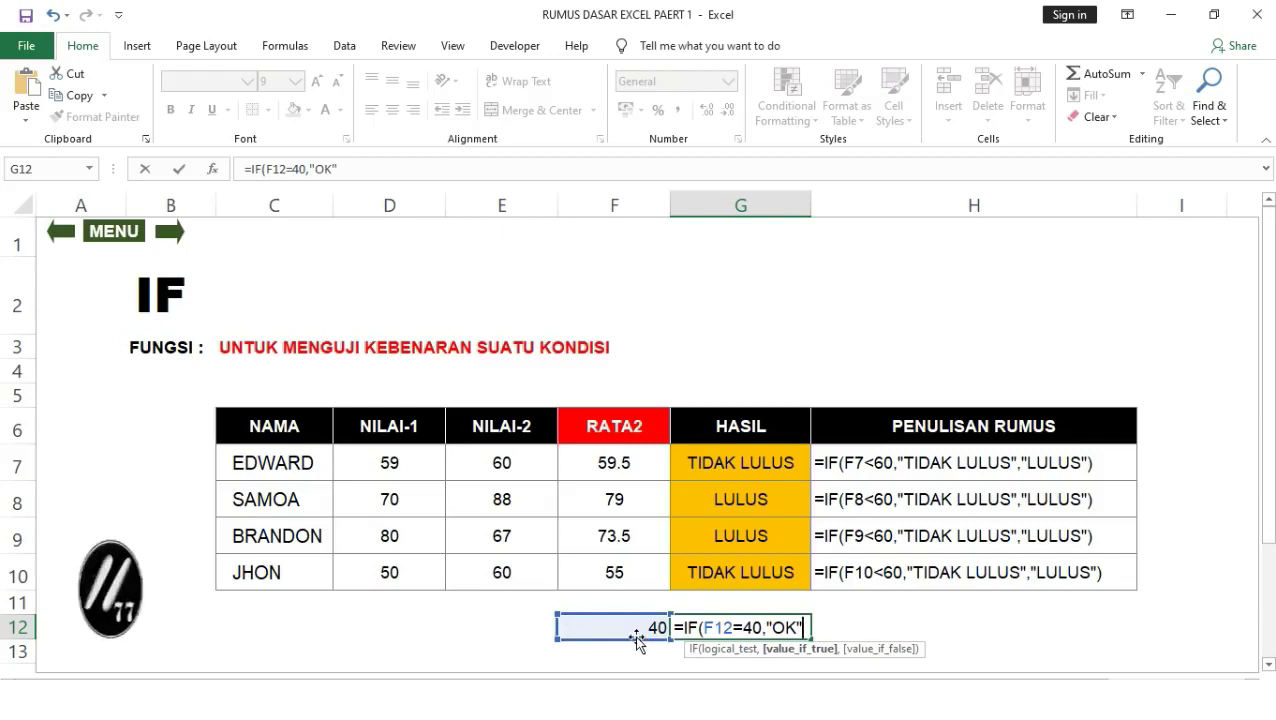
type(",")
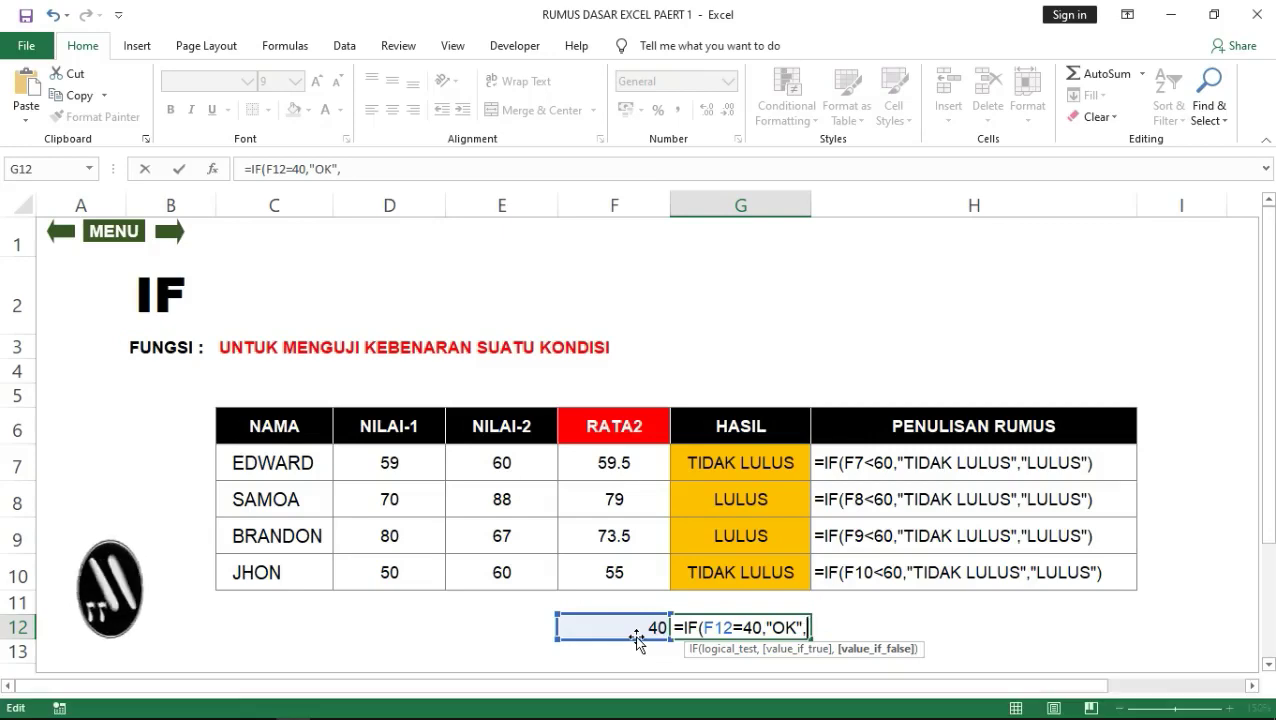
type("\"NOT")
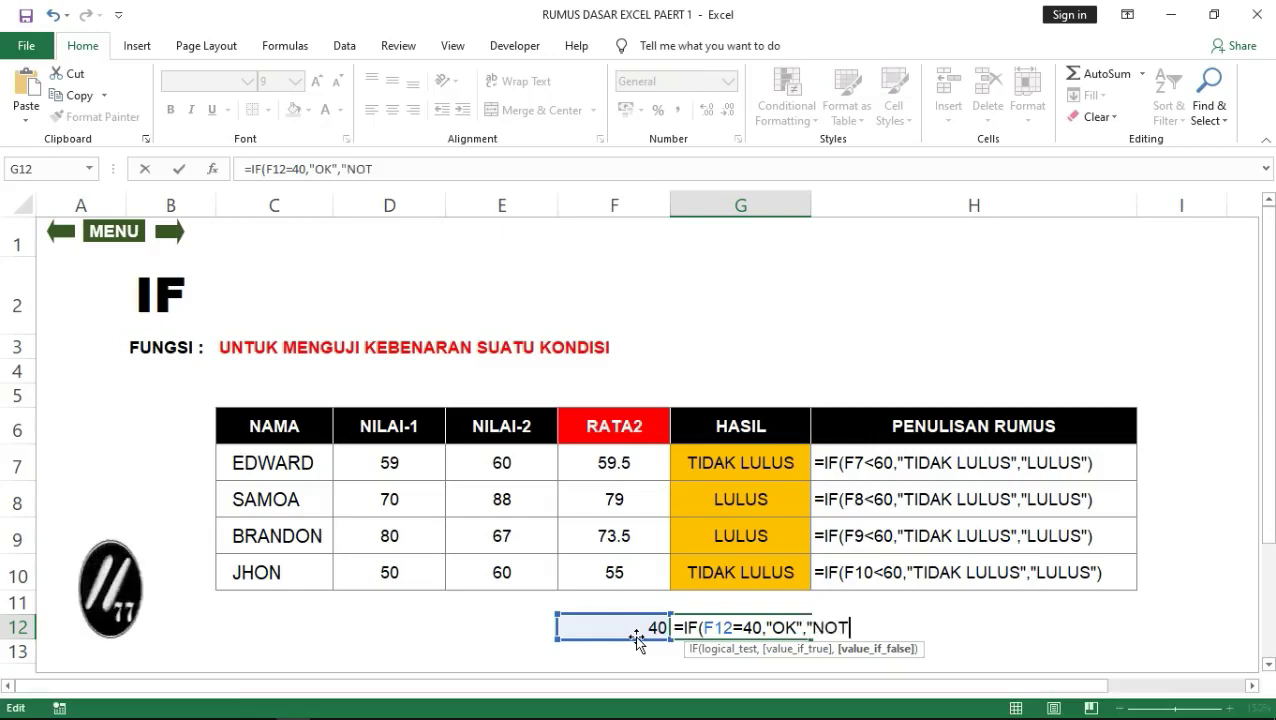
type(" OK")
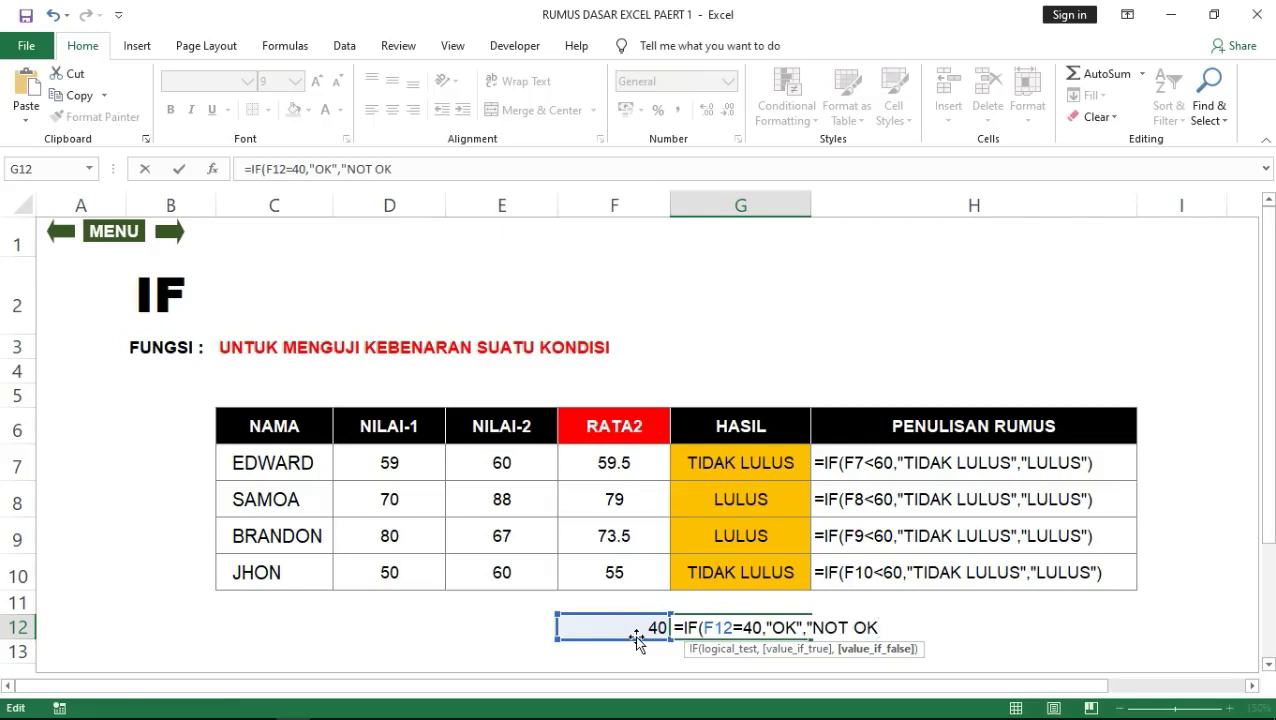
type("\")")
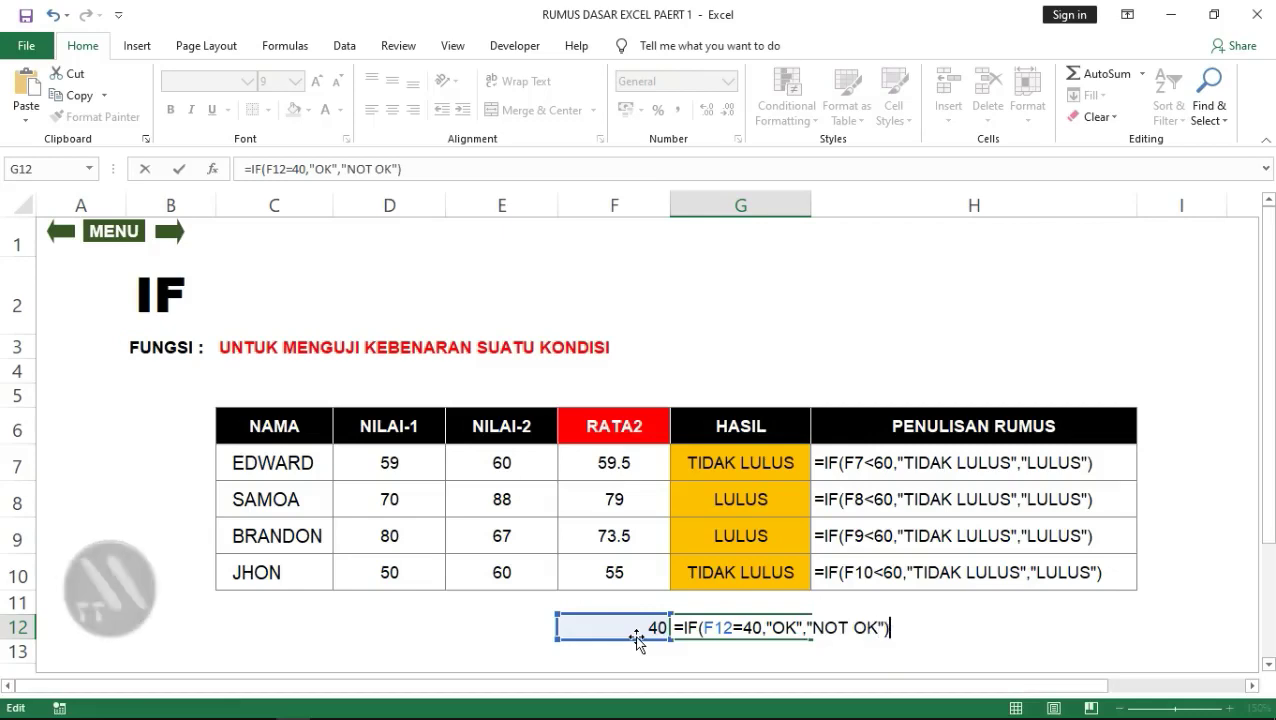
key("Return")
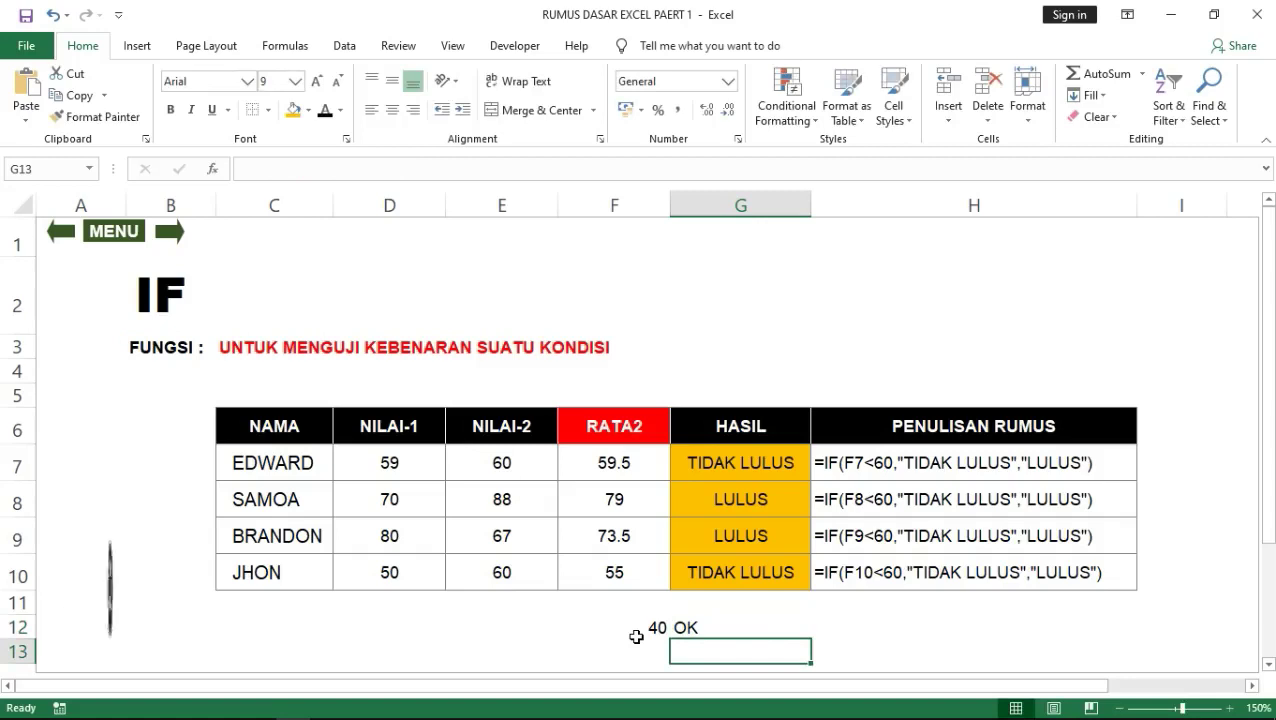
Change the test value in F12 to 50 and check the IF formula's result in G12.
left_click(708, 626)
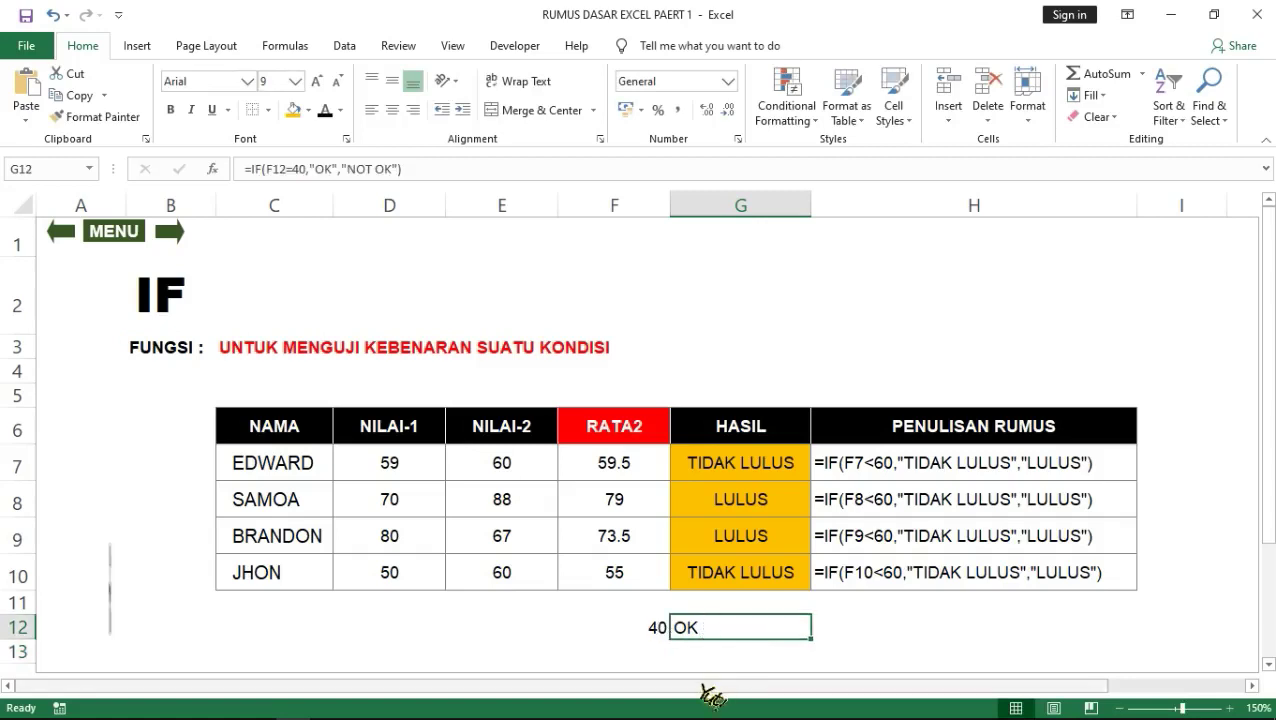
left_click(638, 628)
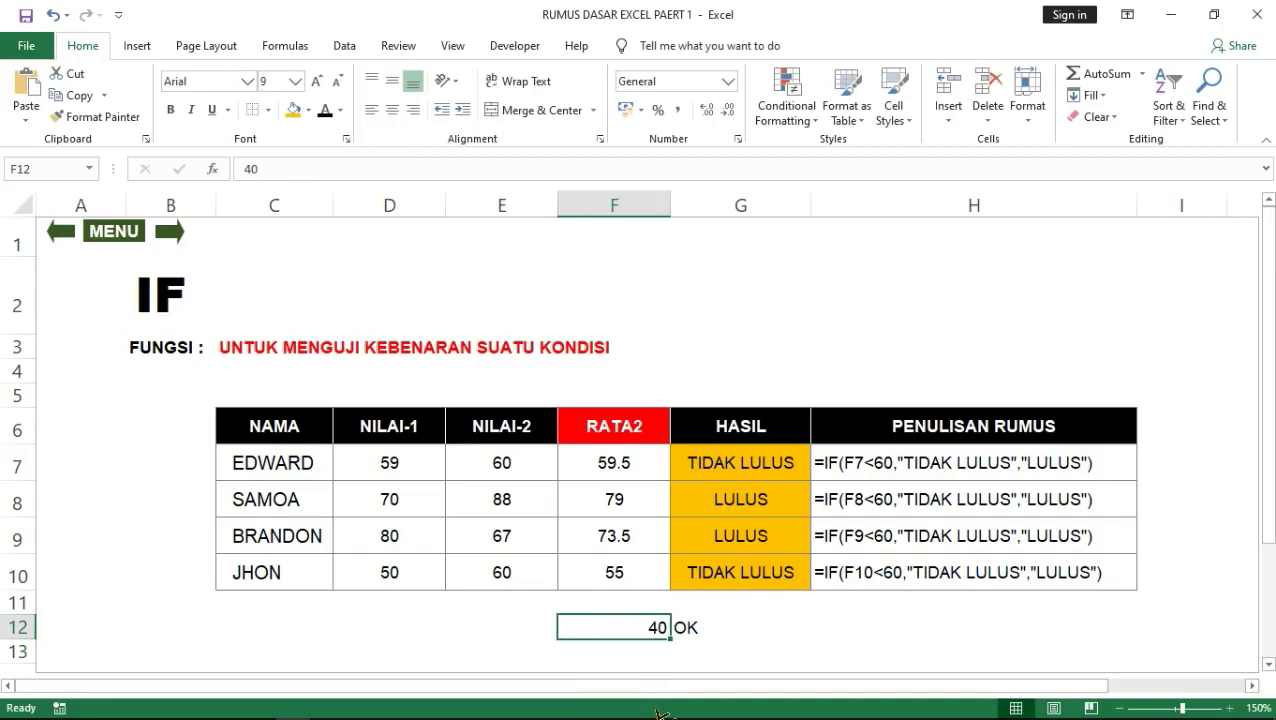
type("50")
key("Return")
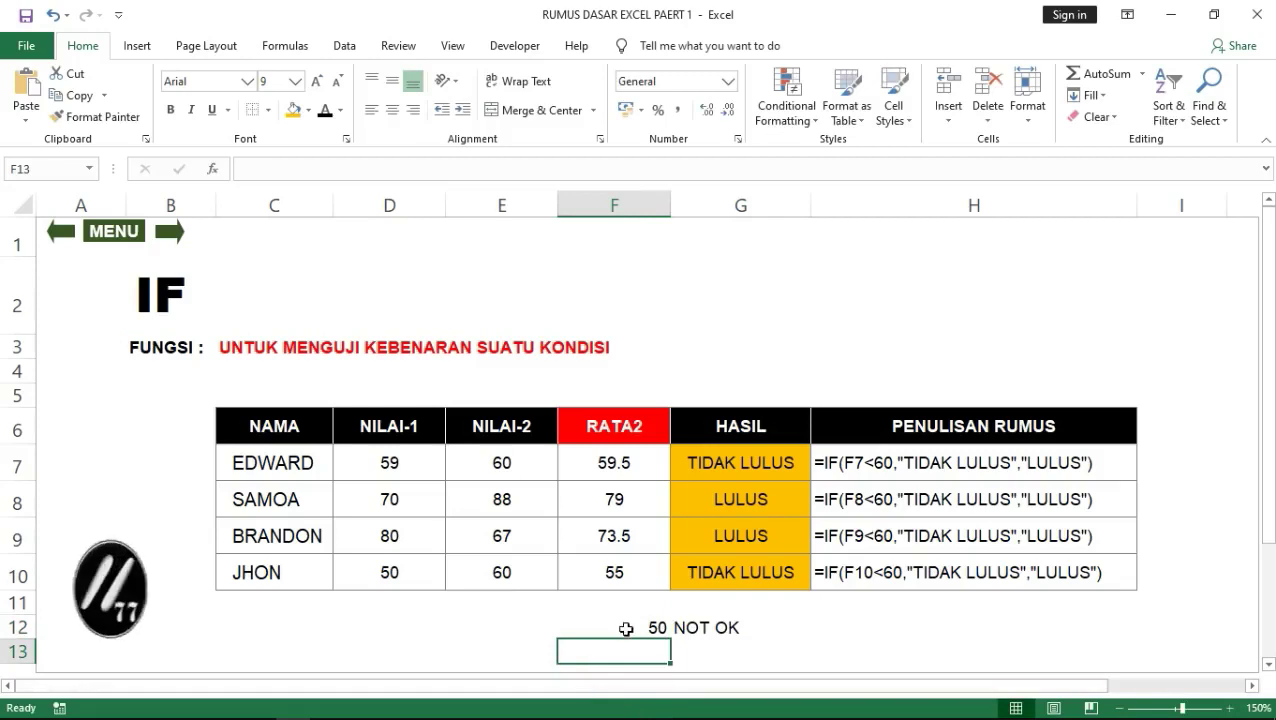
left_click(720, 628)
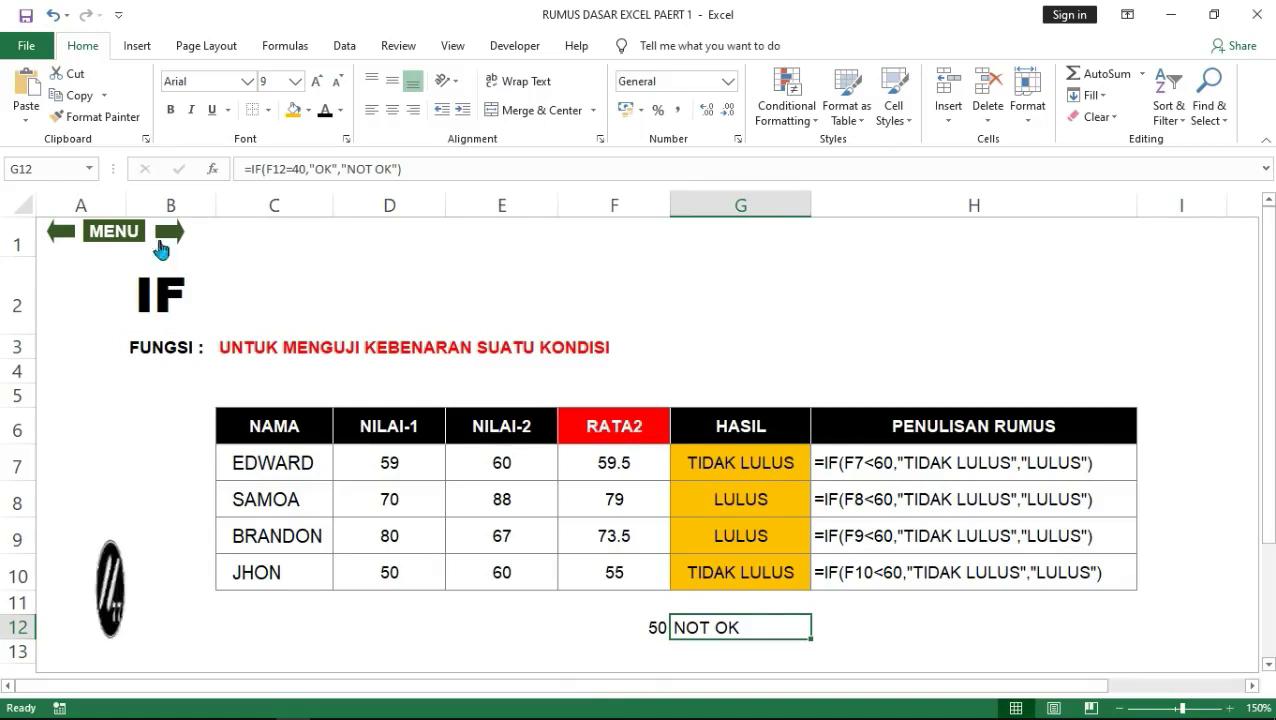
Return to the menu sheet, open the AND sheet, and examine the first row's two scores and its KETERANGAN formula.
left_click(114, 233)
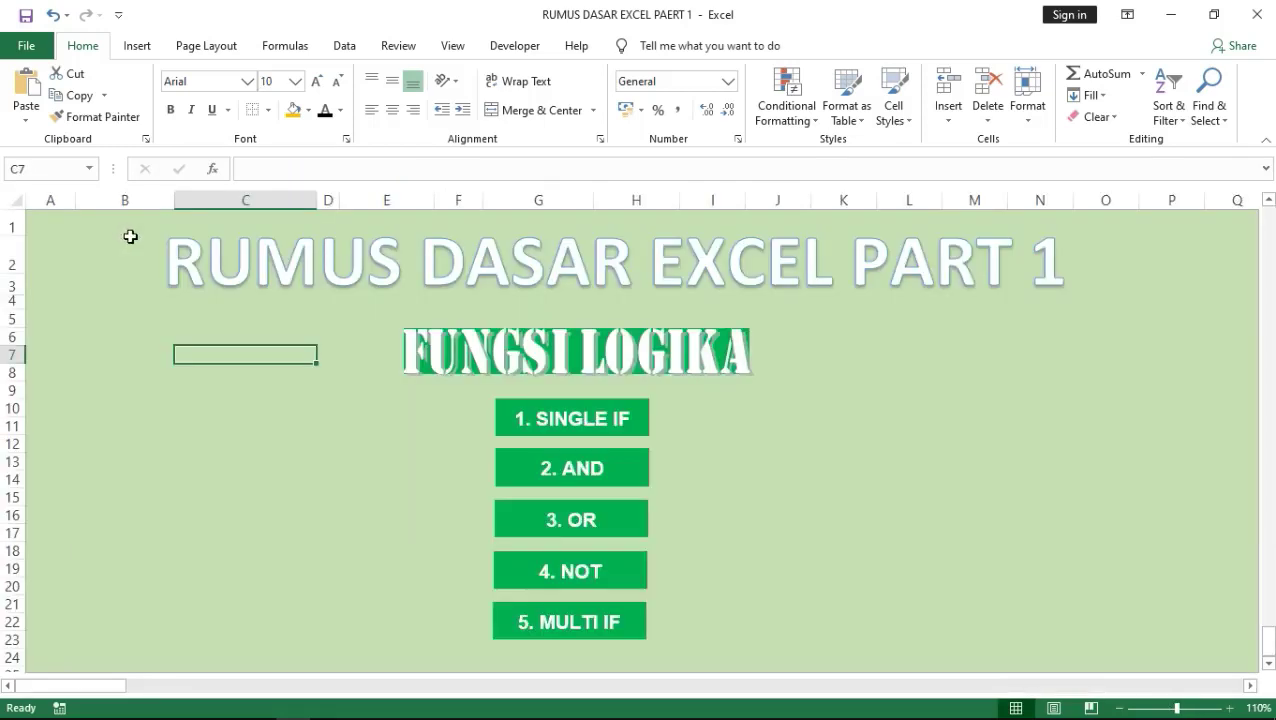
left_click(579, 478)
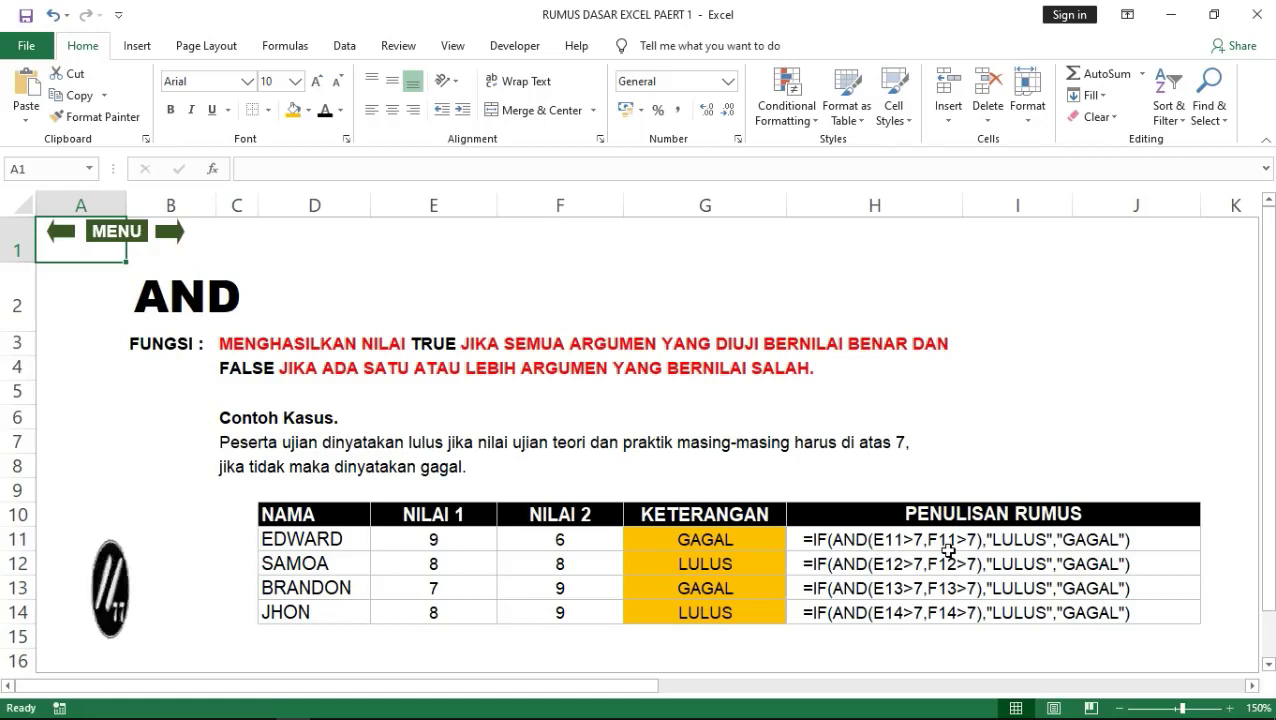
left_click(425, 539)
left_click(527, 538)
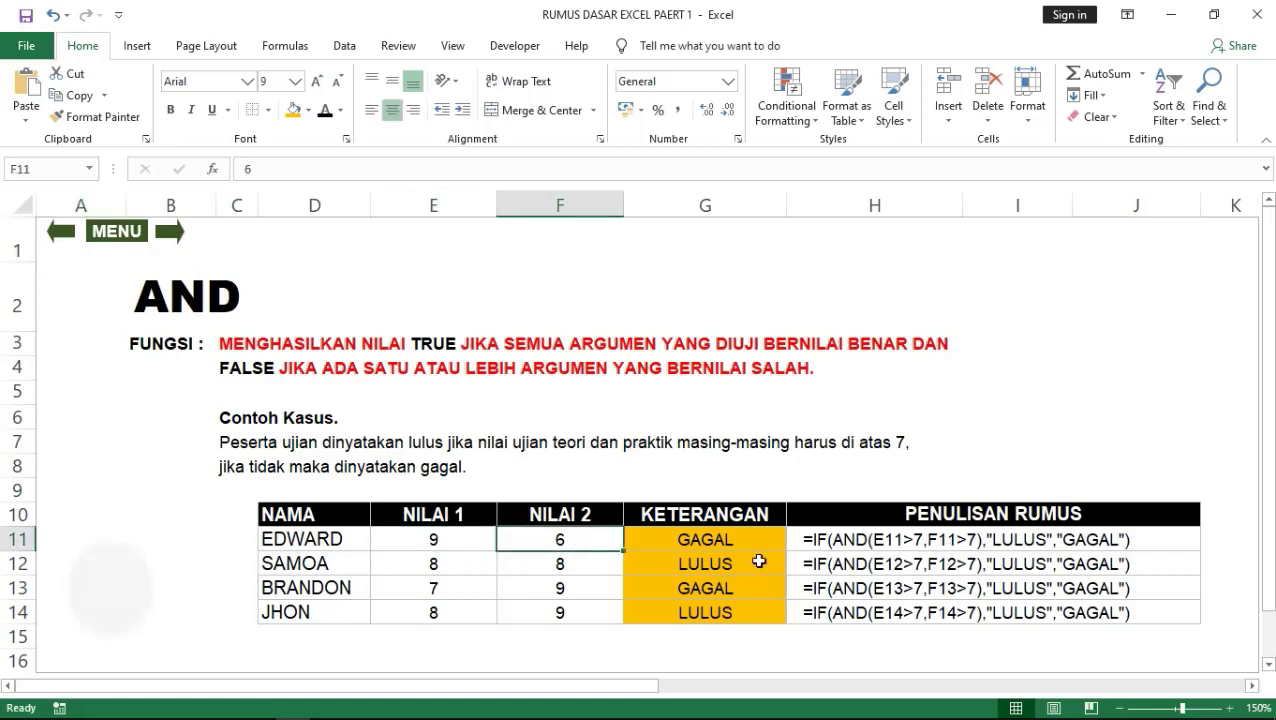
left_click(752, 545)
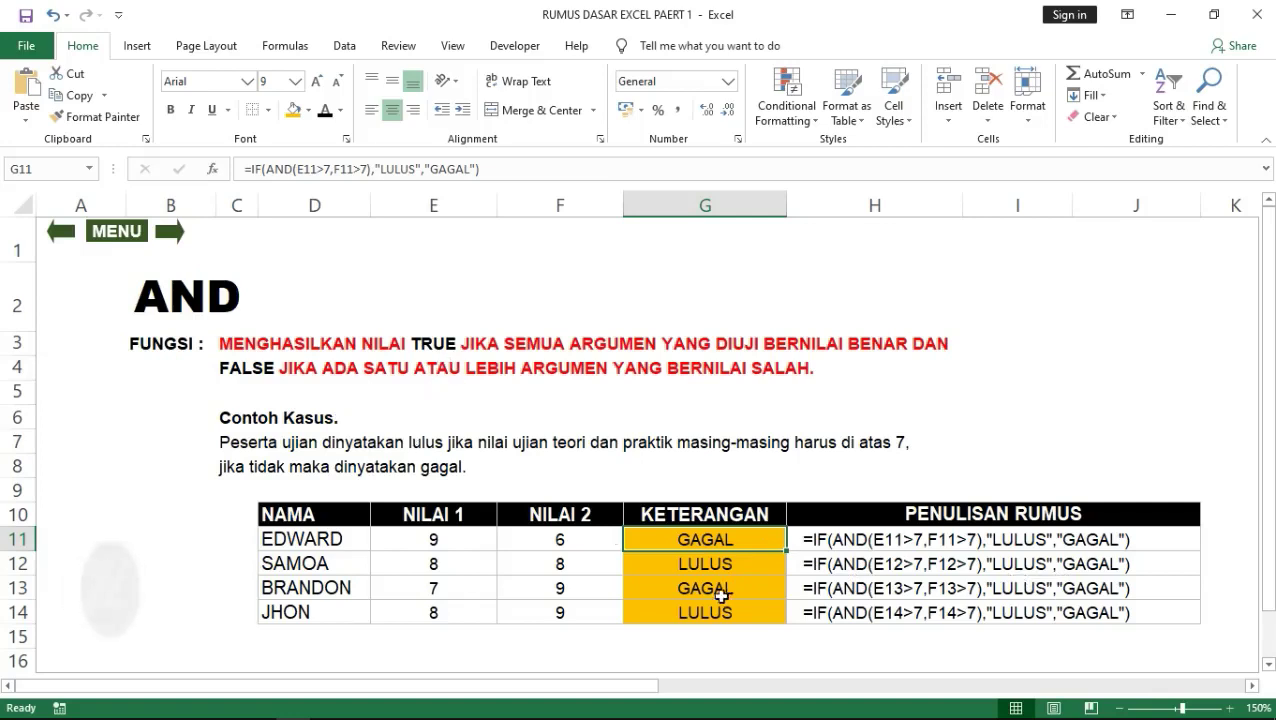
scroll(683, 631, "down", 1)
scroll(683, 631, "up", 1)
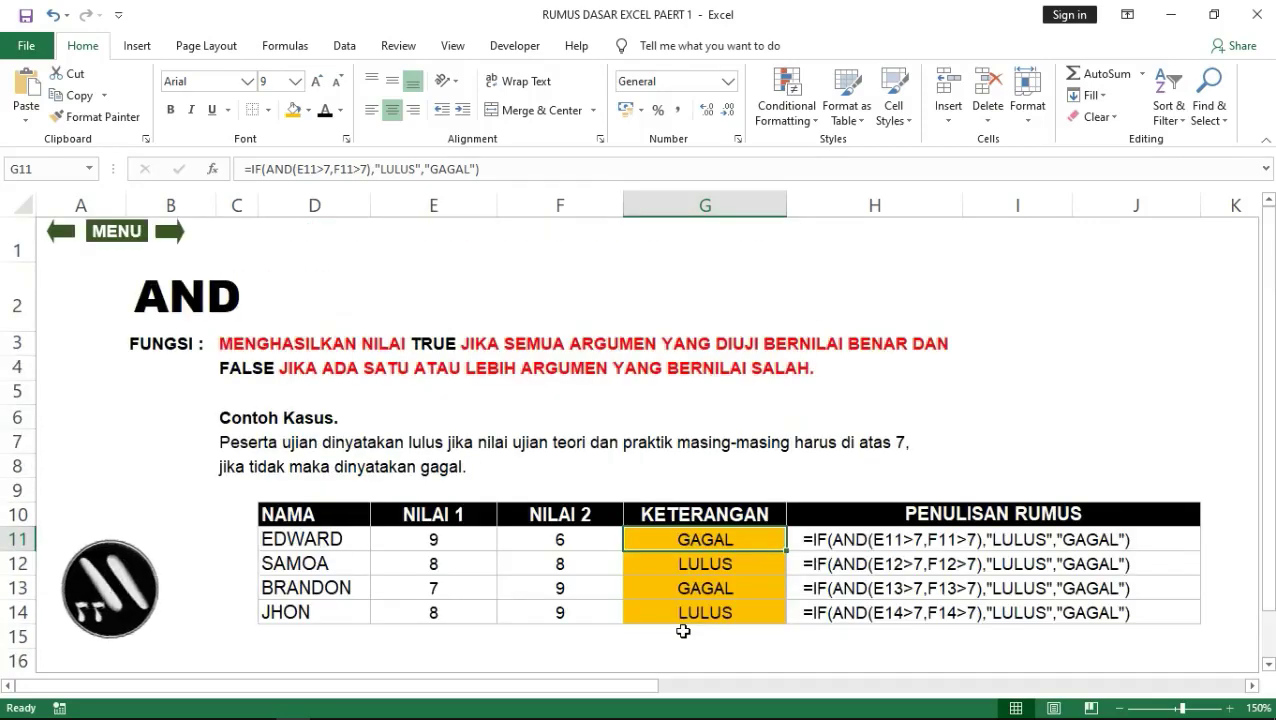
left_click(682, 632)
left_click(690, 655)
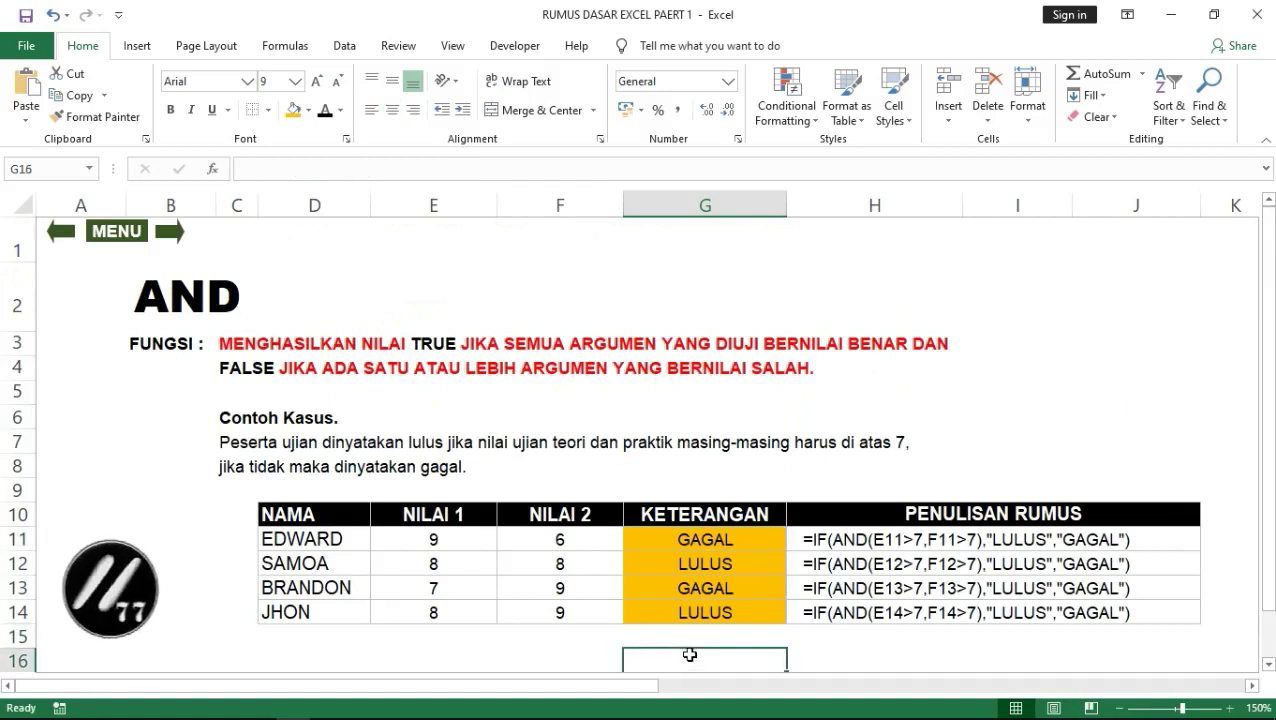
left_click(689, 638)
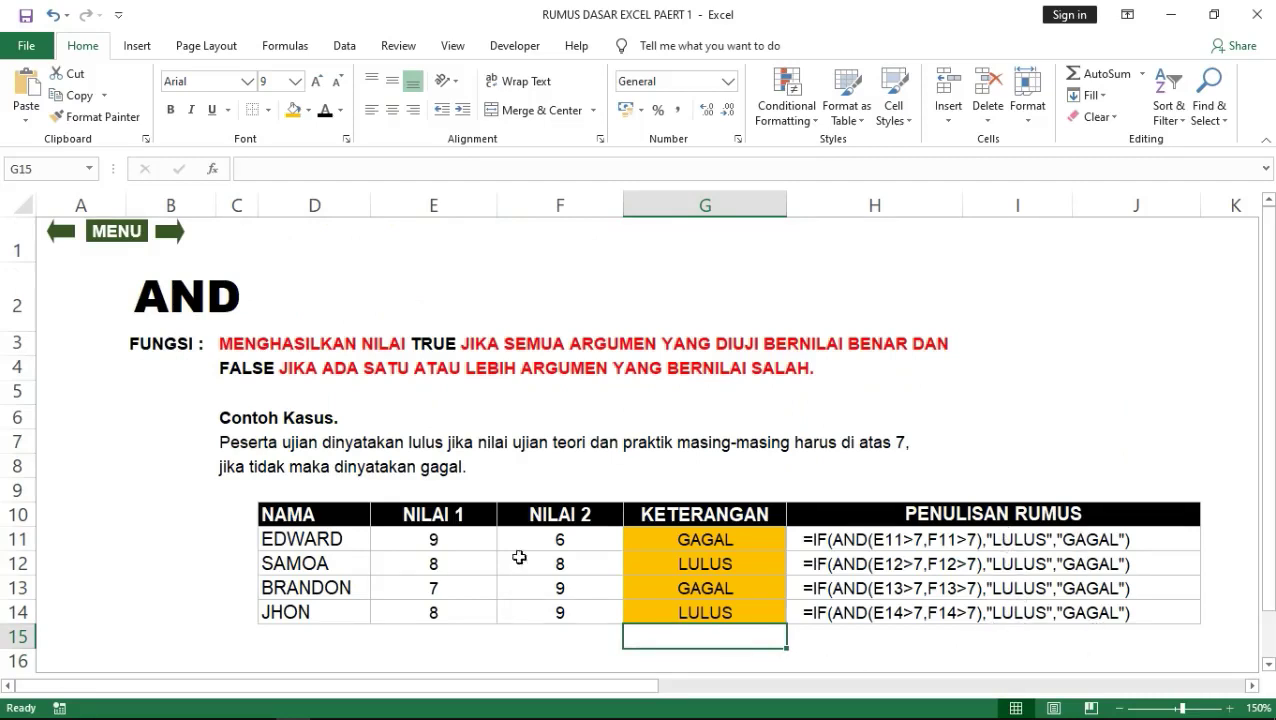
Go back to the IF sheet, review the sample formula in G12, and return to the AND sheet.
left_click(57, 236)
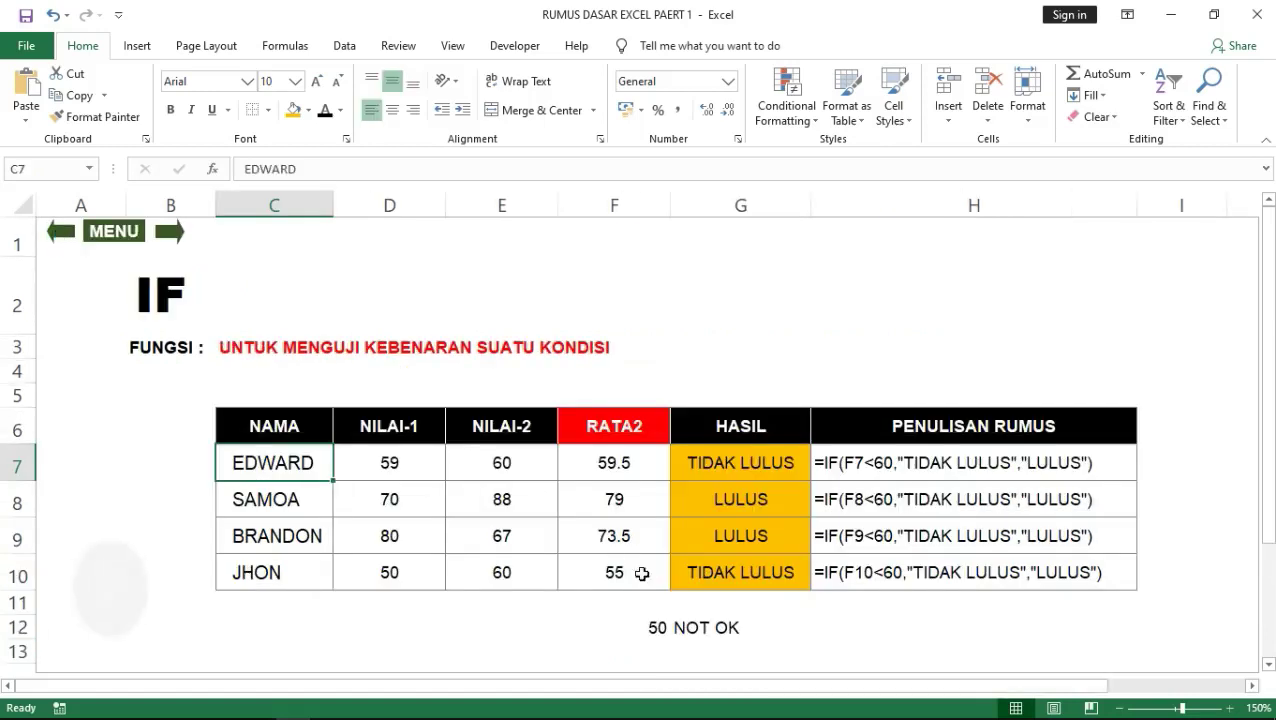
left_click(693, 628)
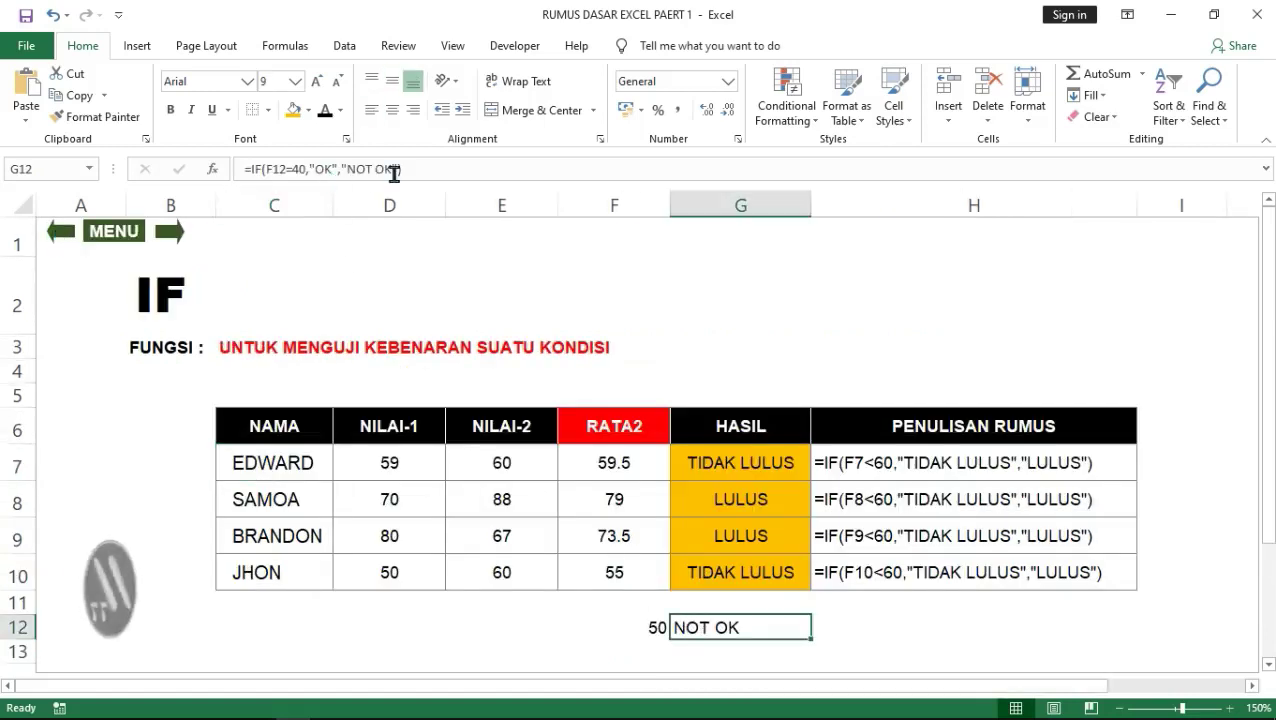
left_click(171, 234)
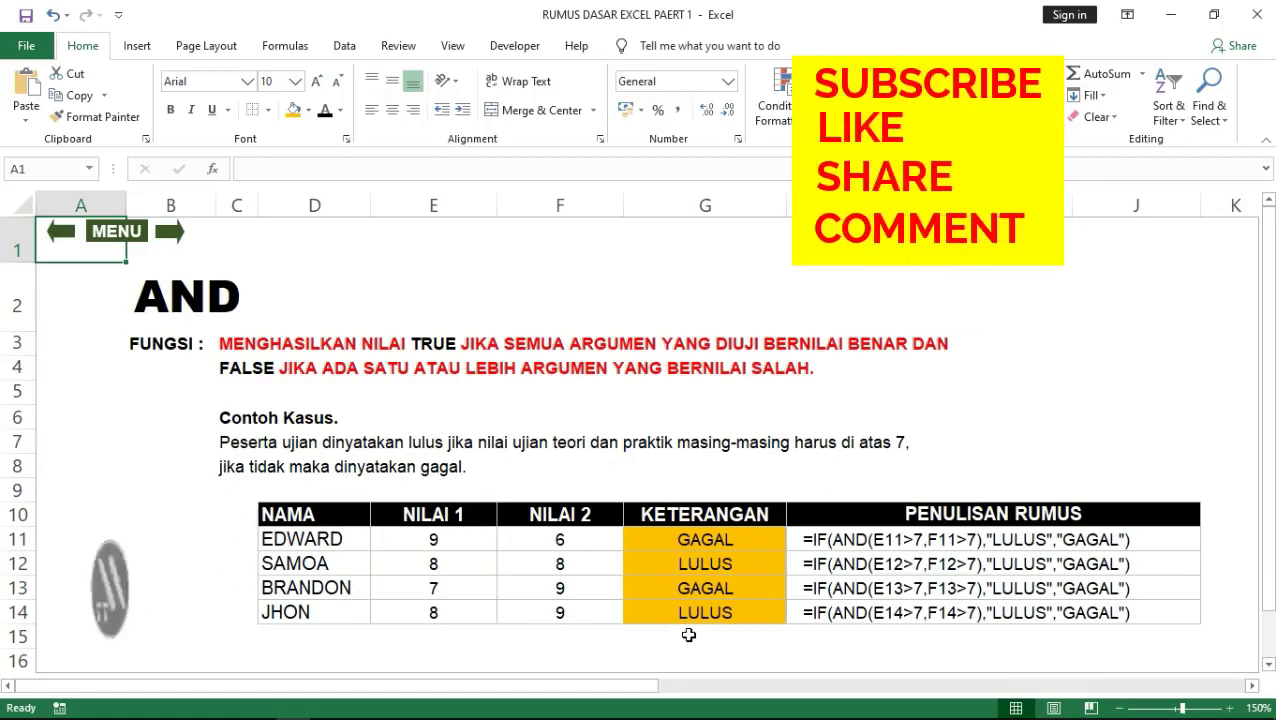
Open the OR sheet and examine how its HASIL formulas combine IF and OR on the two scores.
left_click(172, 235)
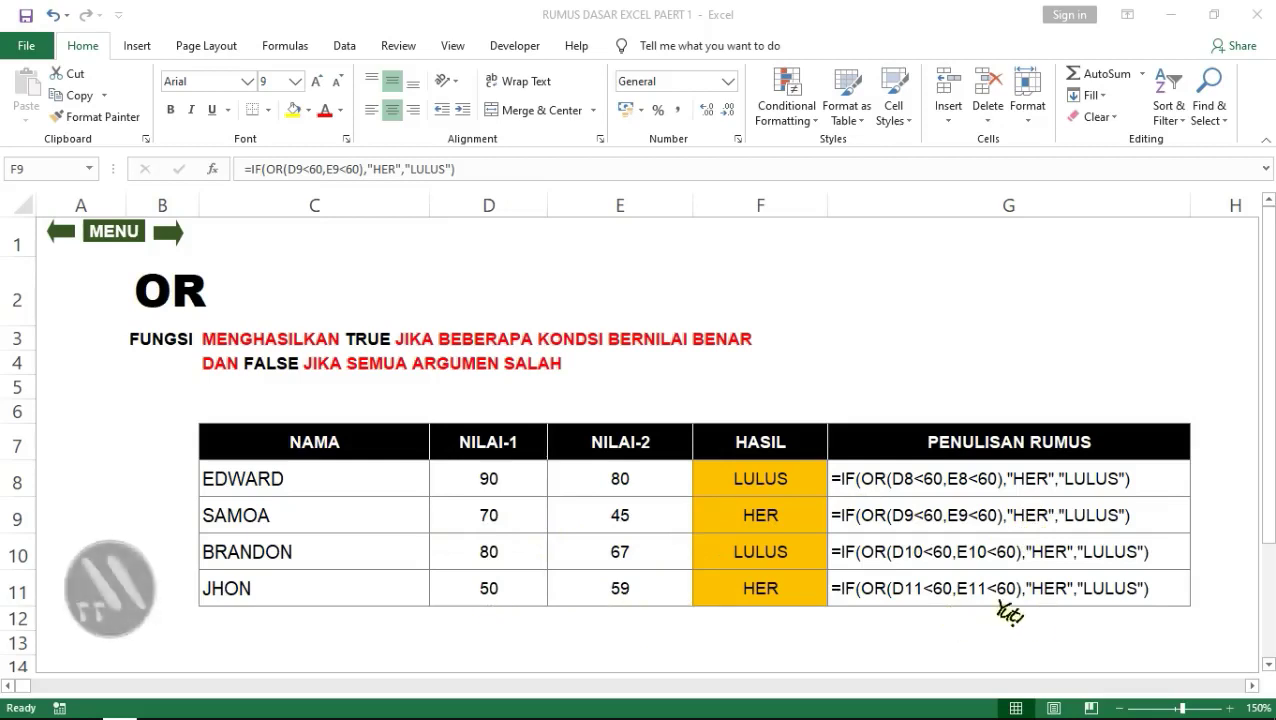
left_click(779, 636)
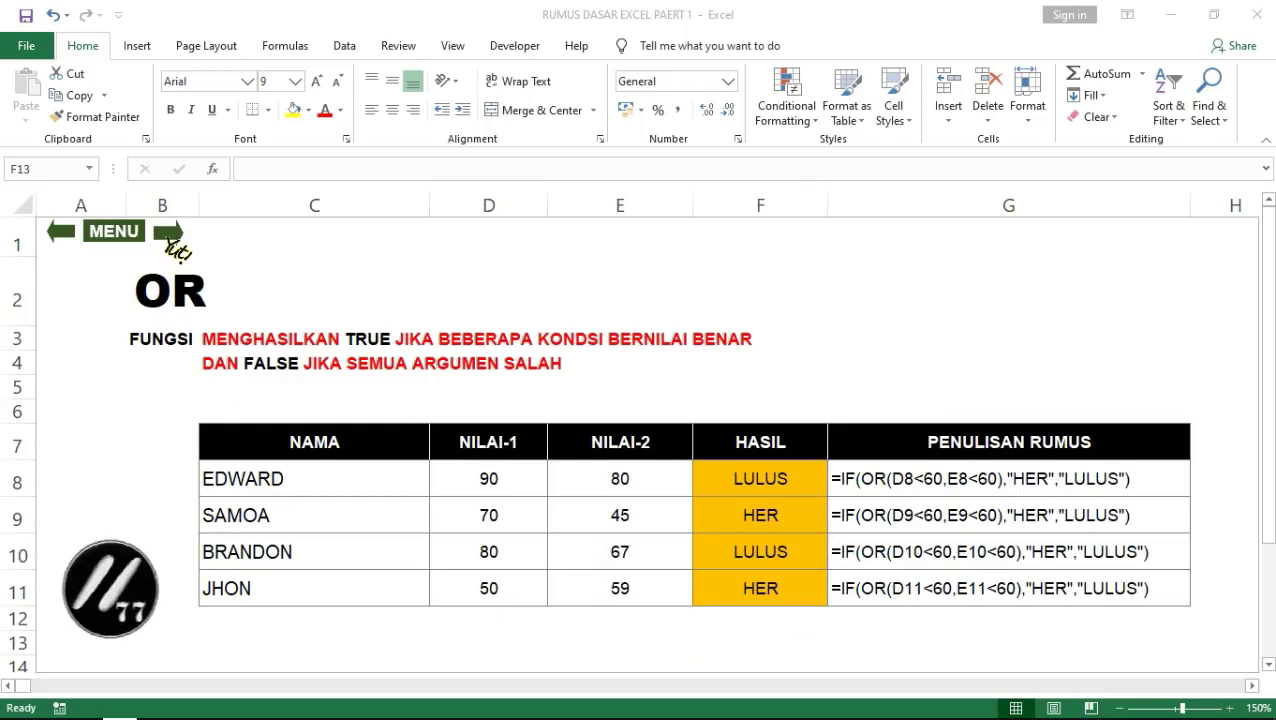
left_click(779, 632)
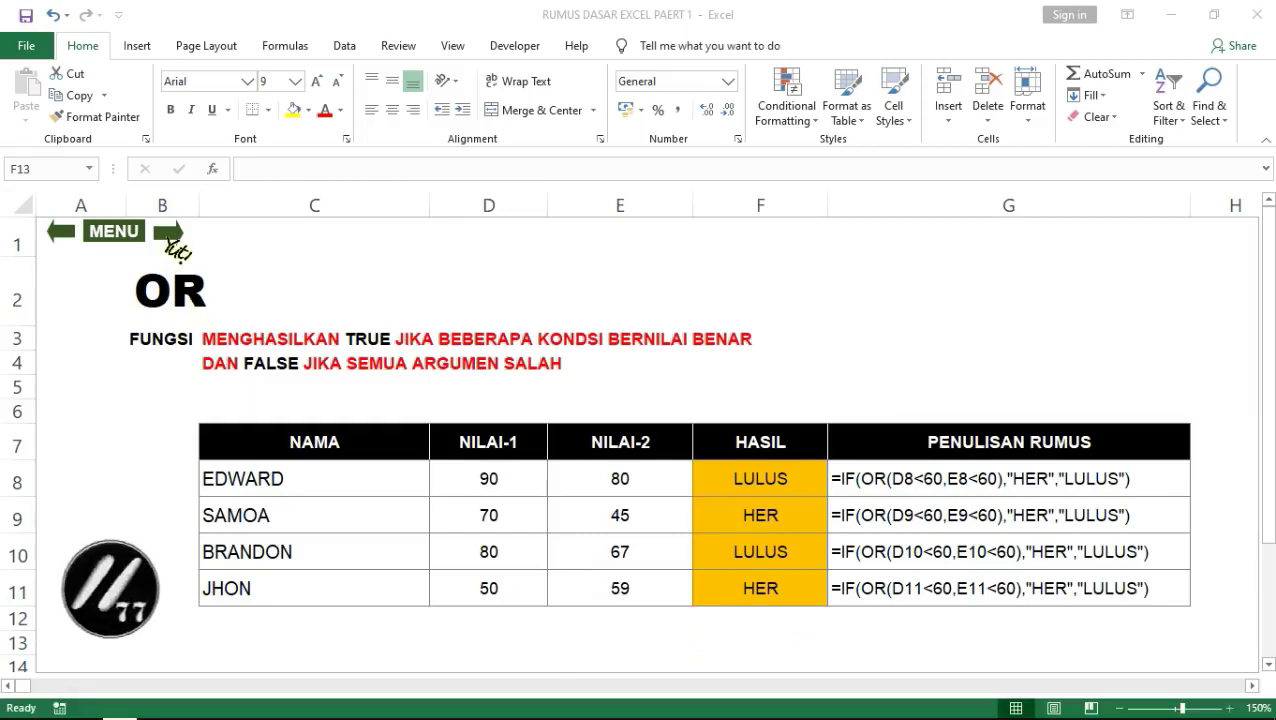
Open the NOT sheet, revisit the IF sheet to compare its formulas, and return to the NOT sheet.
left_click(169, 232)
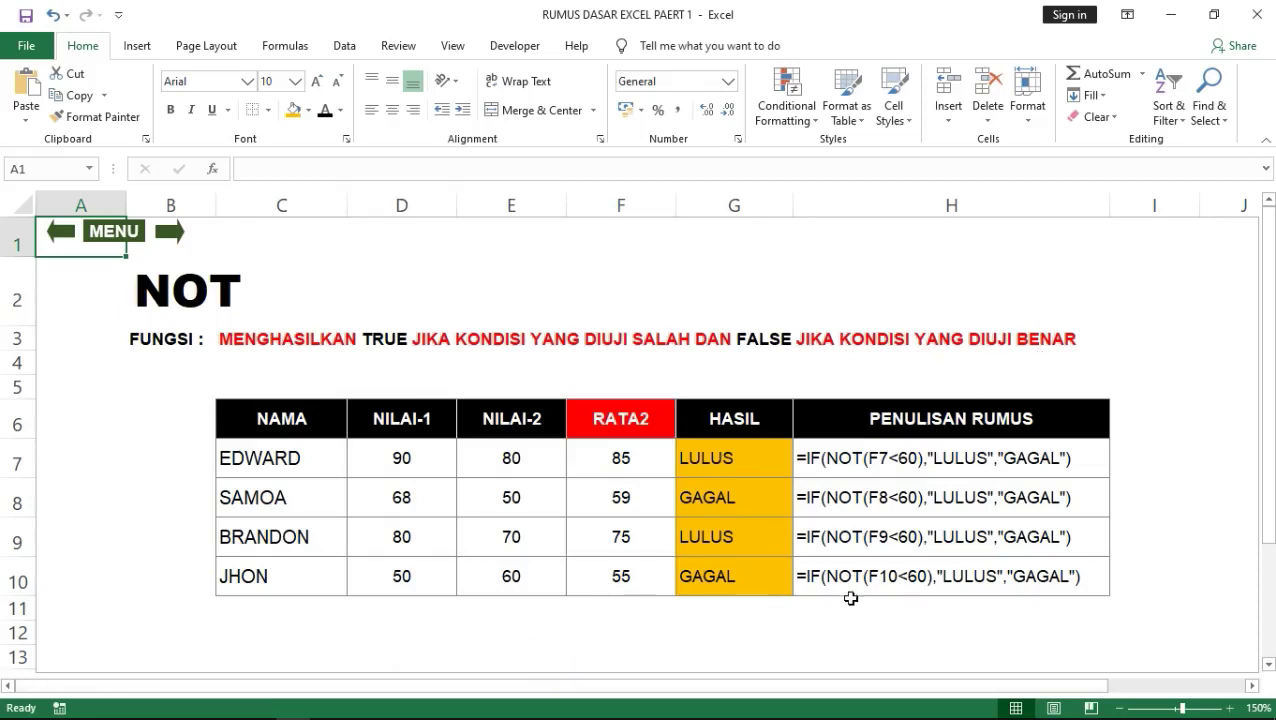
left_click(107, 238)
left_click(530, 414)
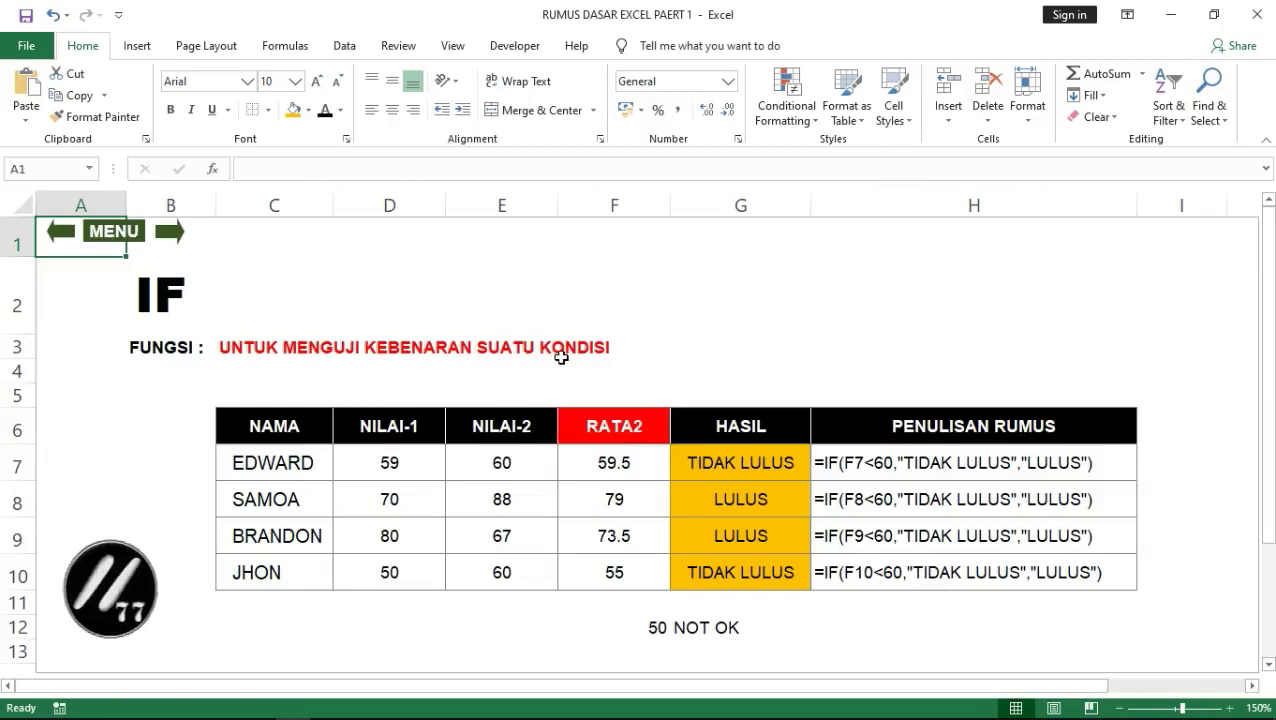
left_click(134, 238)
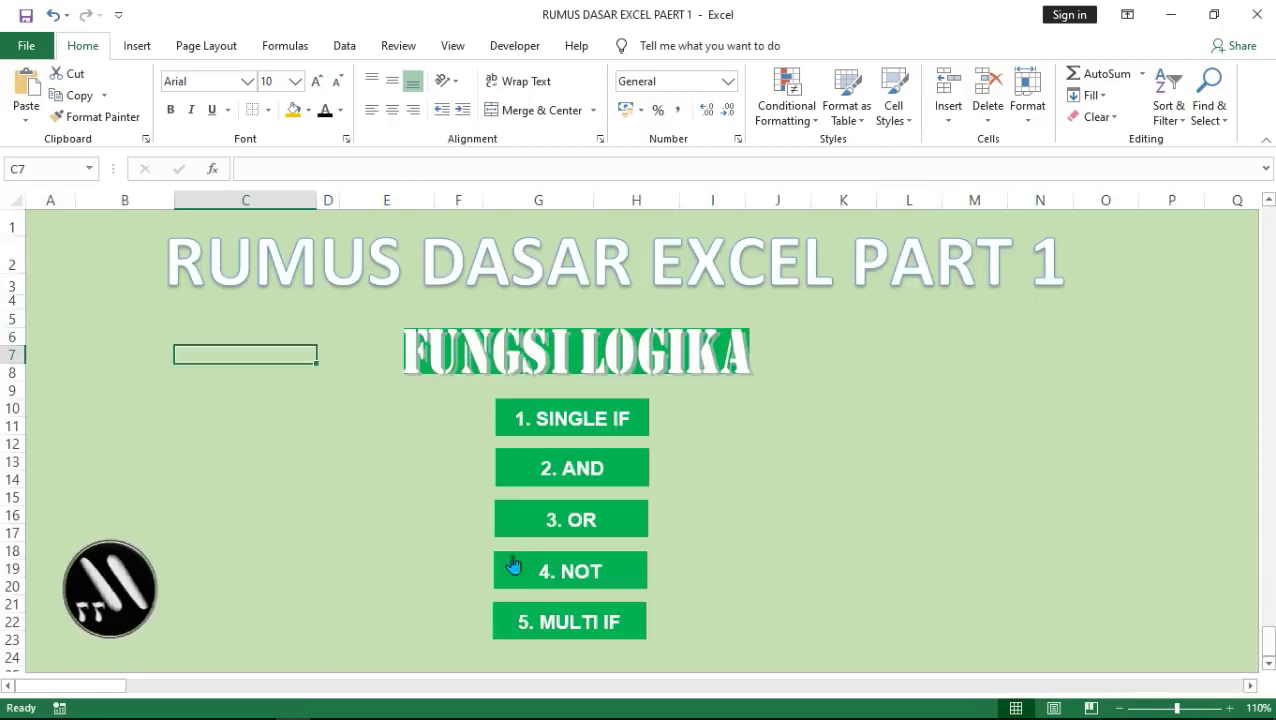
left_click(553, 577)
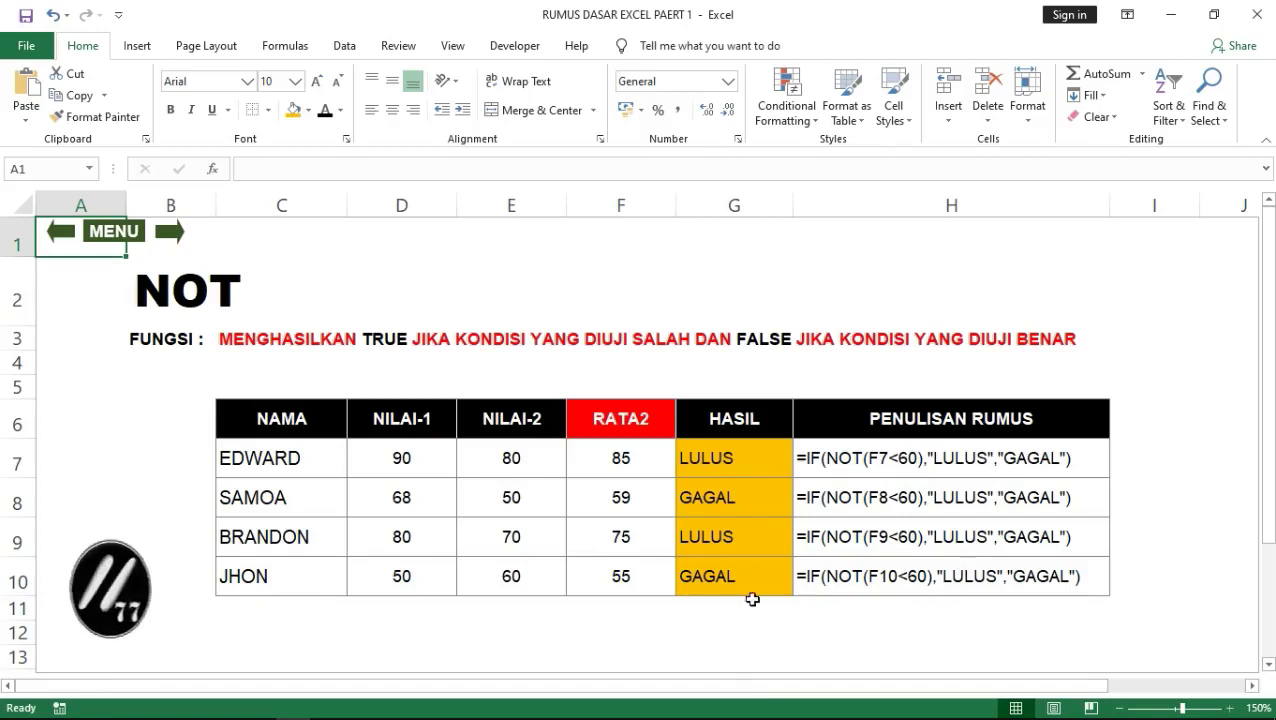
Remove the NOT function and its parentheses from G7's formula so it reads =IF(F7<60,"LULUS","GAGAL").
left_click(745, 464)
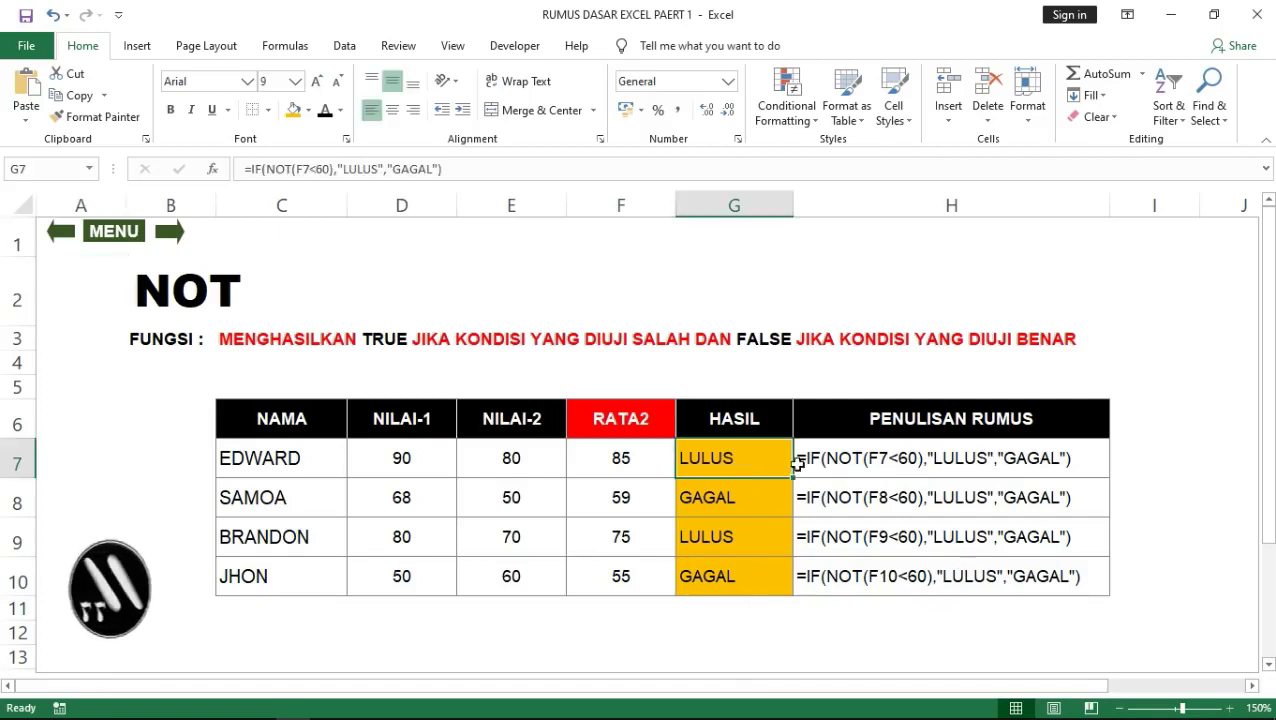
left_click(266, 169)
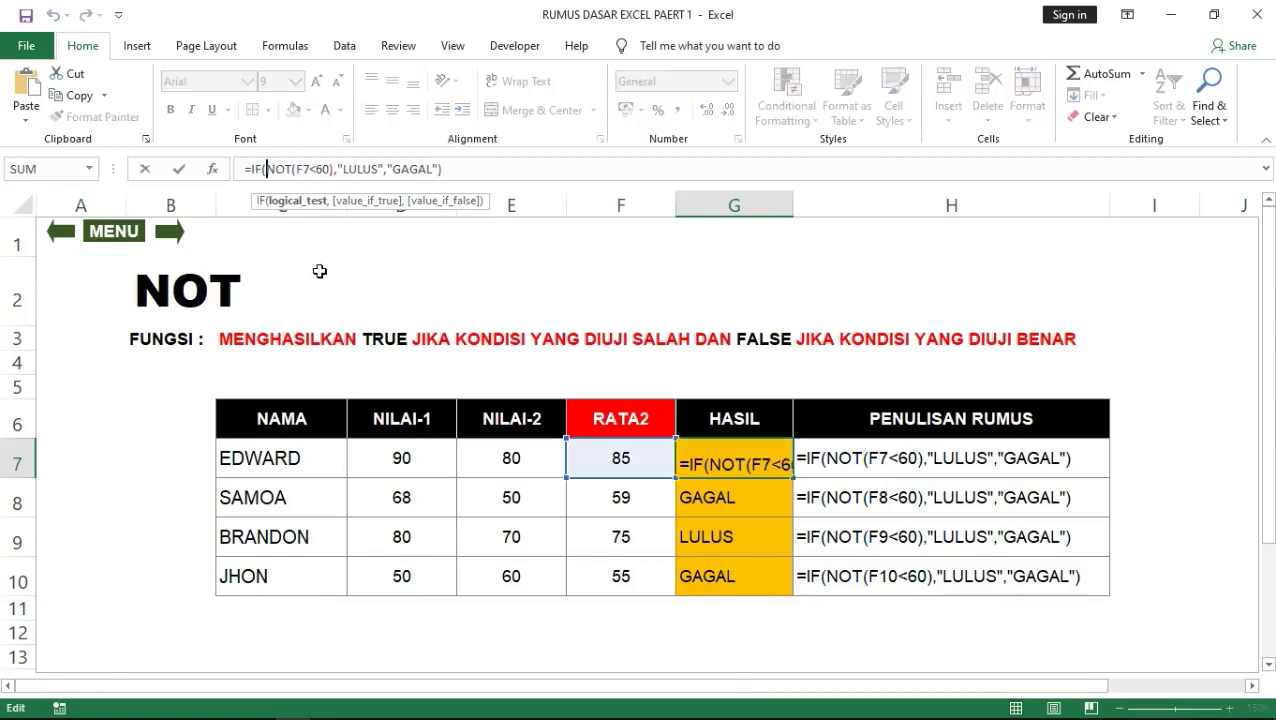
key("Delete")
key("Delete")
key("Delete")
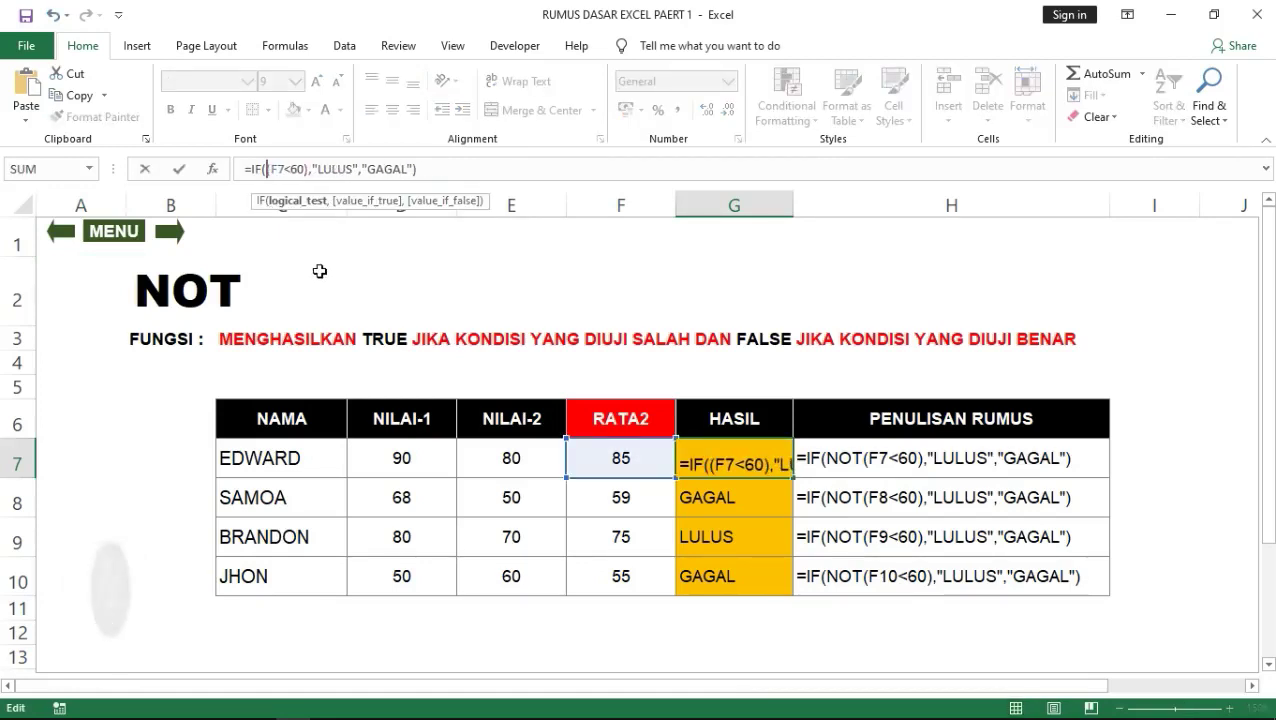
key("Delete")
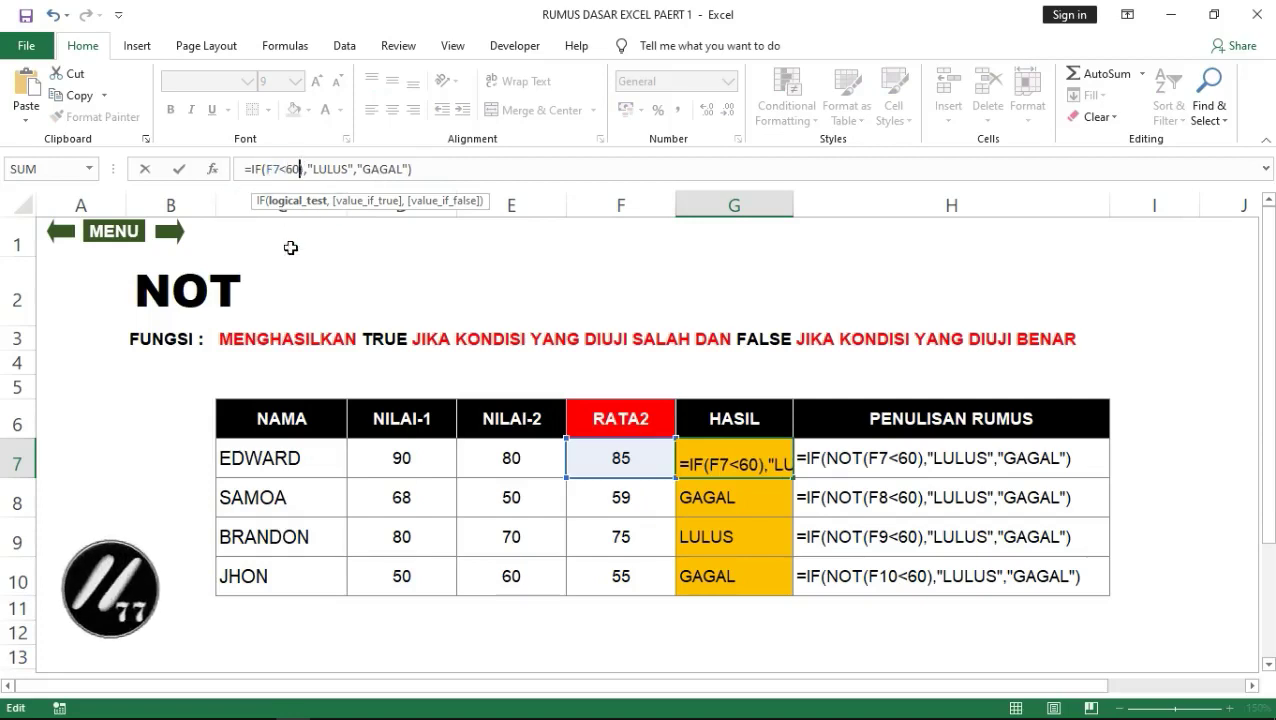
key("Delete")
key("Return")
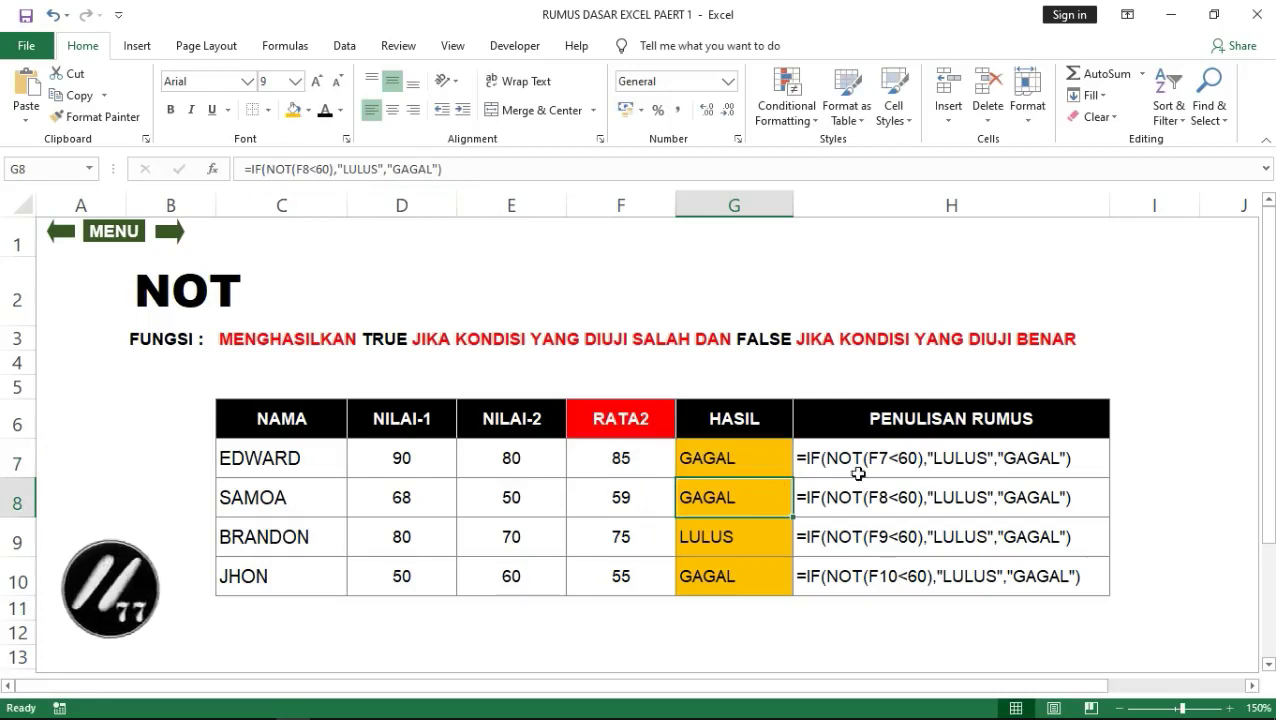
Review the edited formula in G7, undo the removal of NOT, and select G8.
left_click(765, 460)
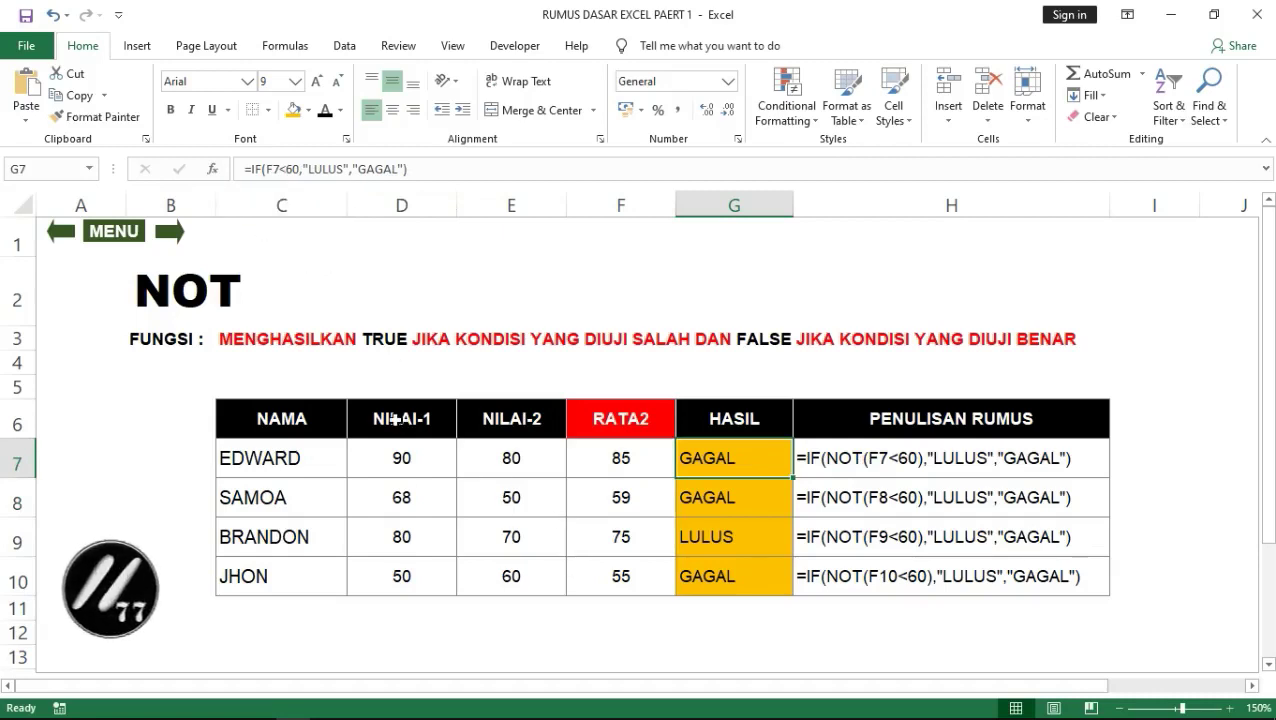
key("ctrl+z")
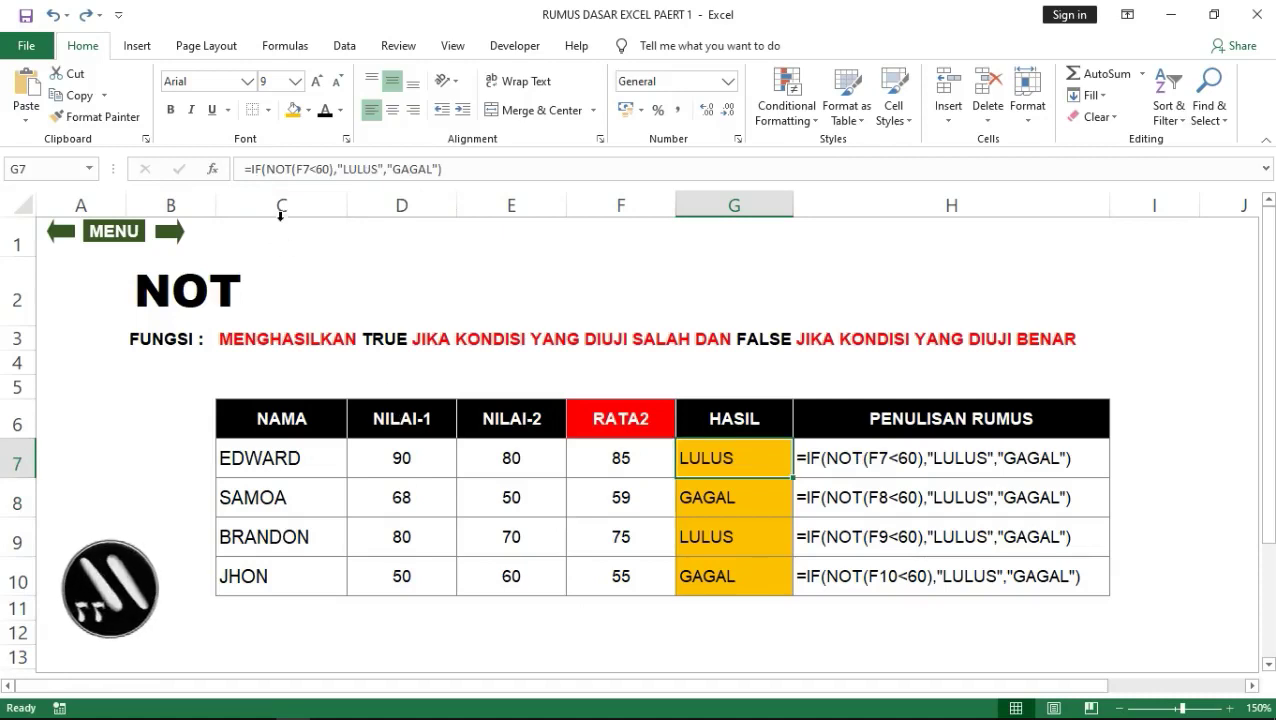
key("Down")
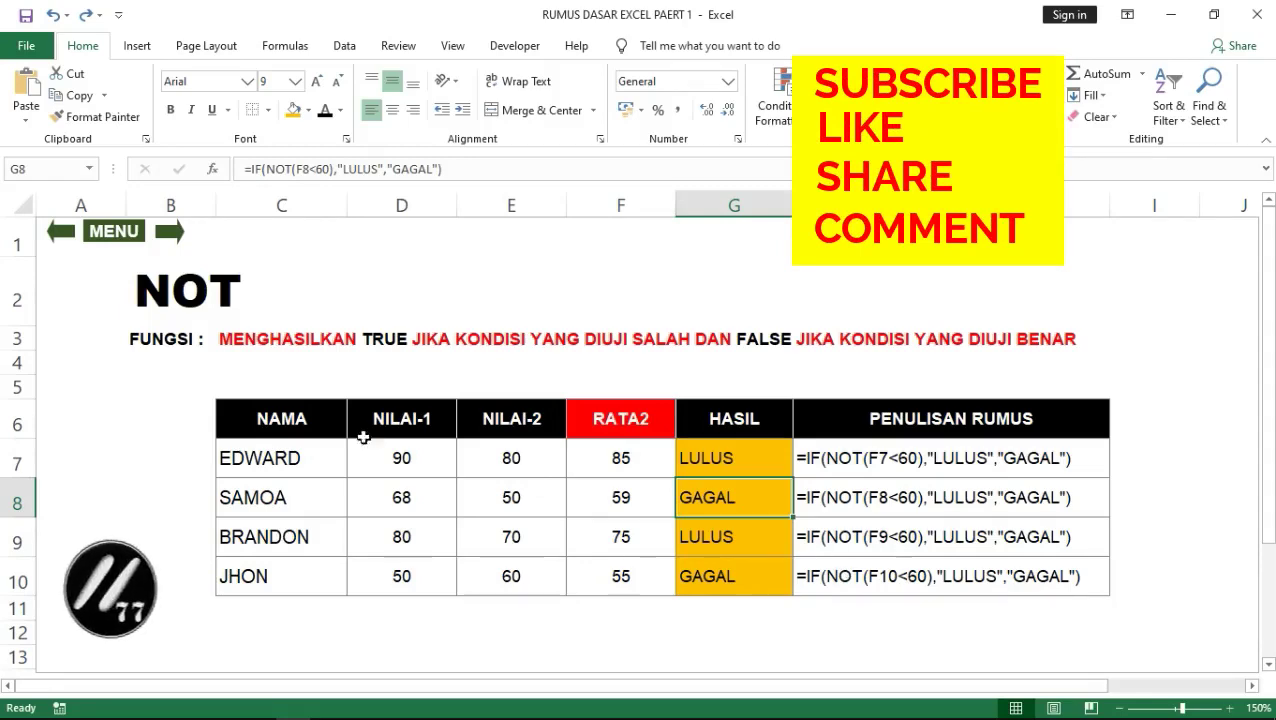
Open the MULTI IF sheet, examine the average in F7 and the nested IF formulas in G9 and G10, and return to the menu sheet.
left_click(170, 250)
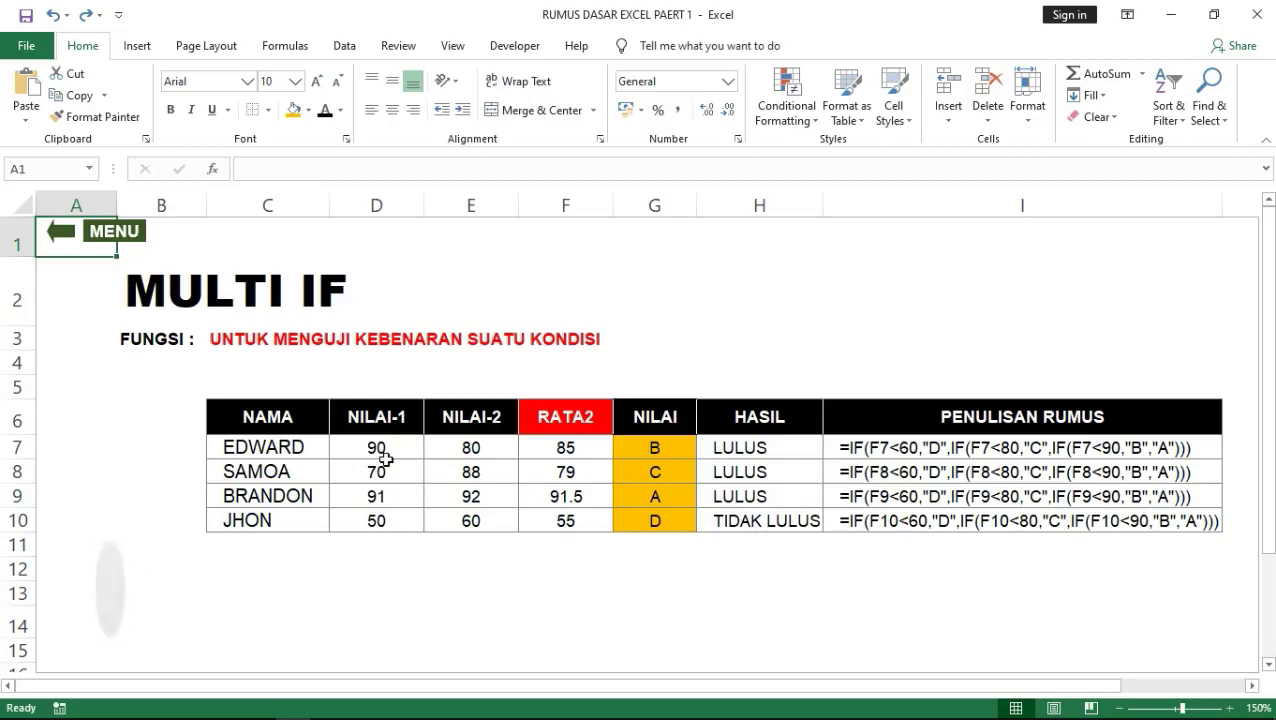
left_click(562, 447)
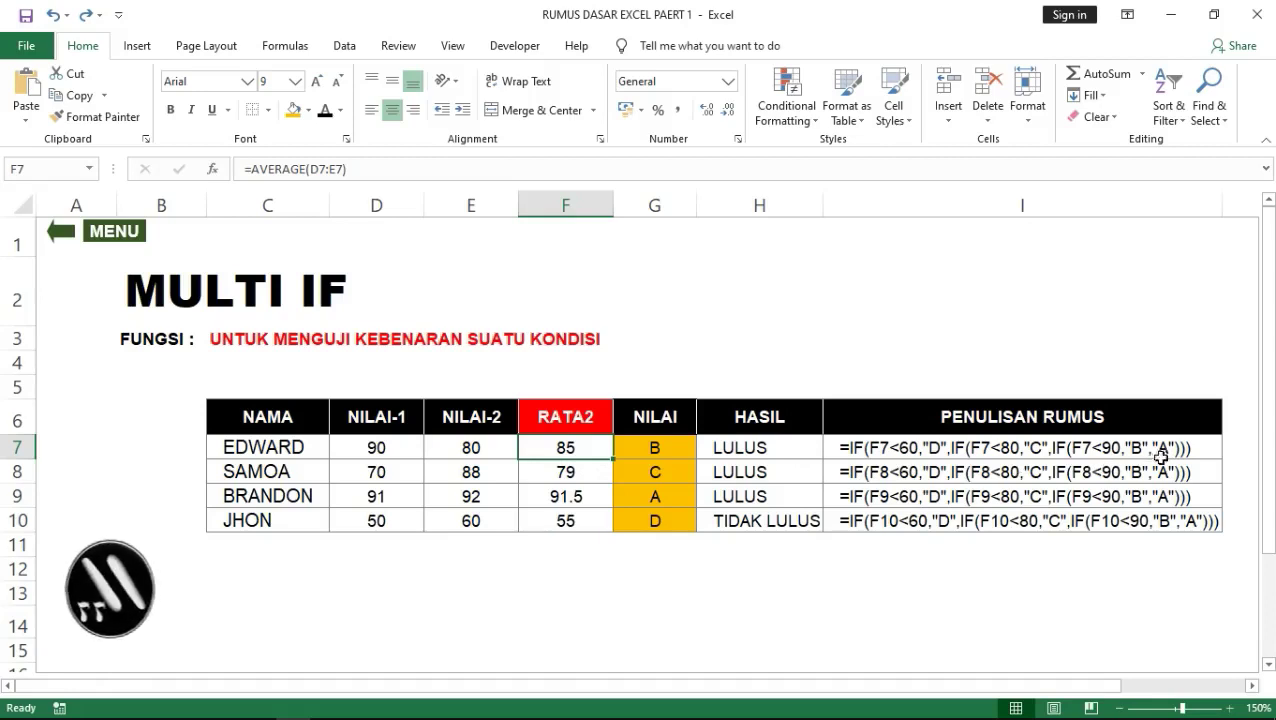
left_click(640, 500)
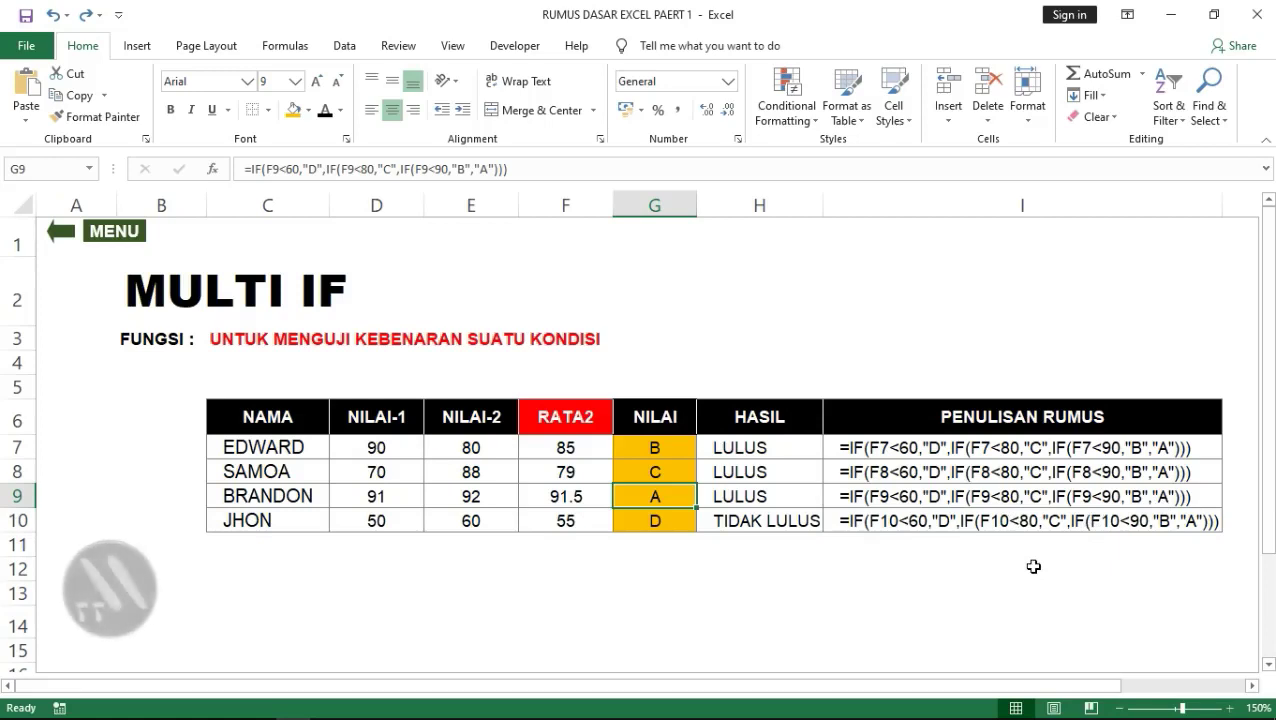
left_click(635, 524)
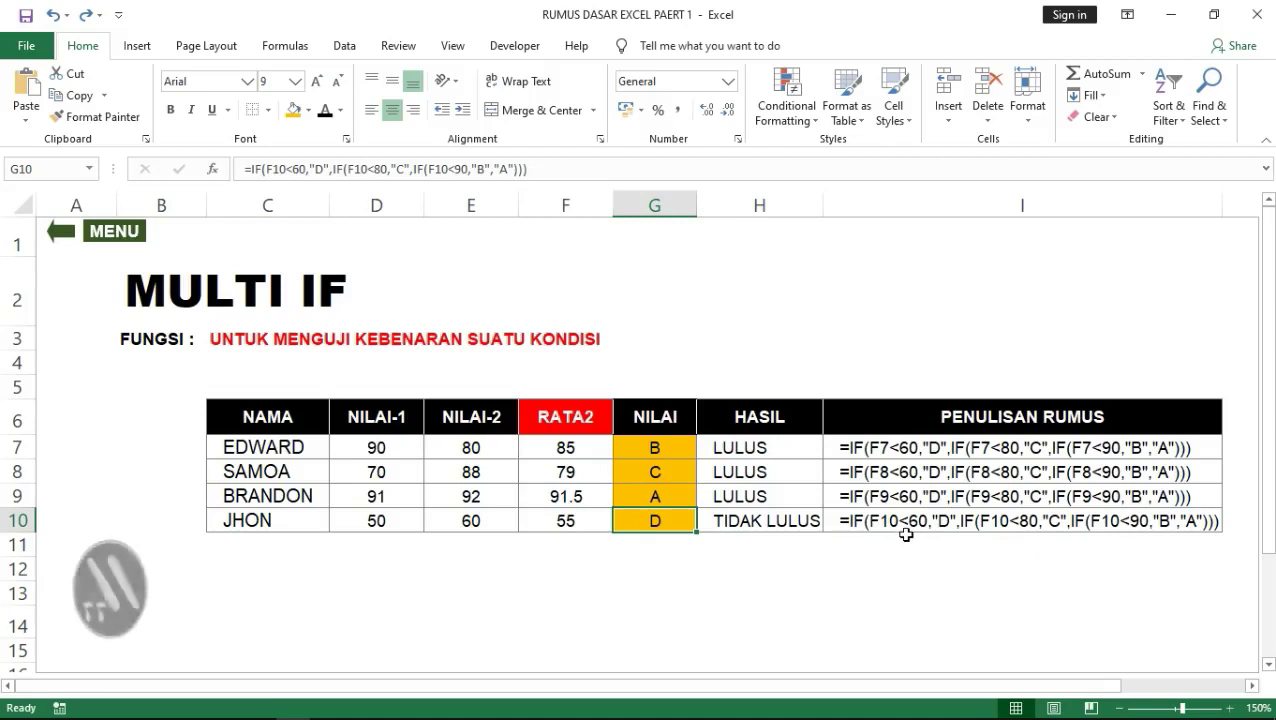
left_click(668, 589)
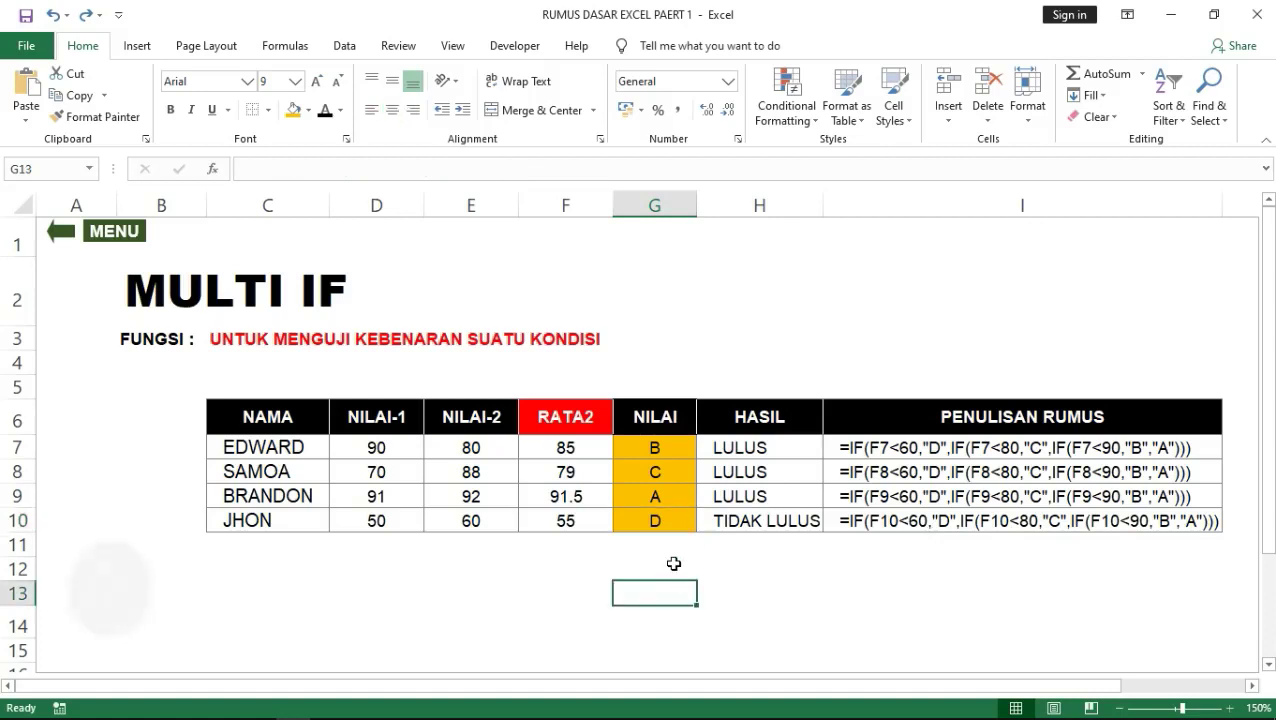
left_click(673, 563)
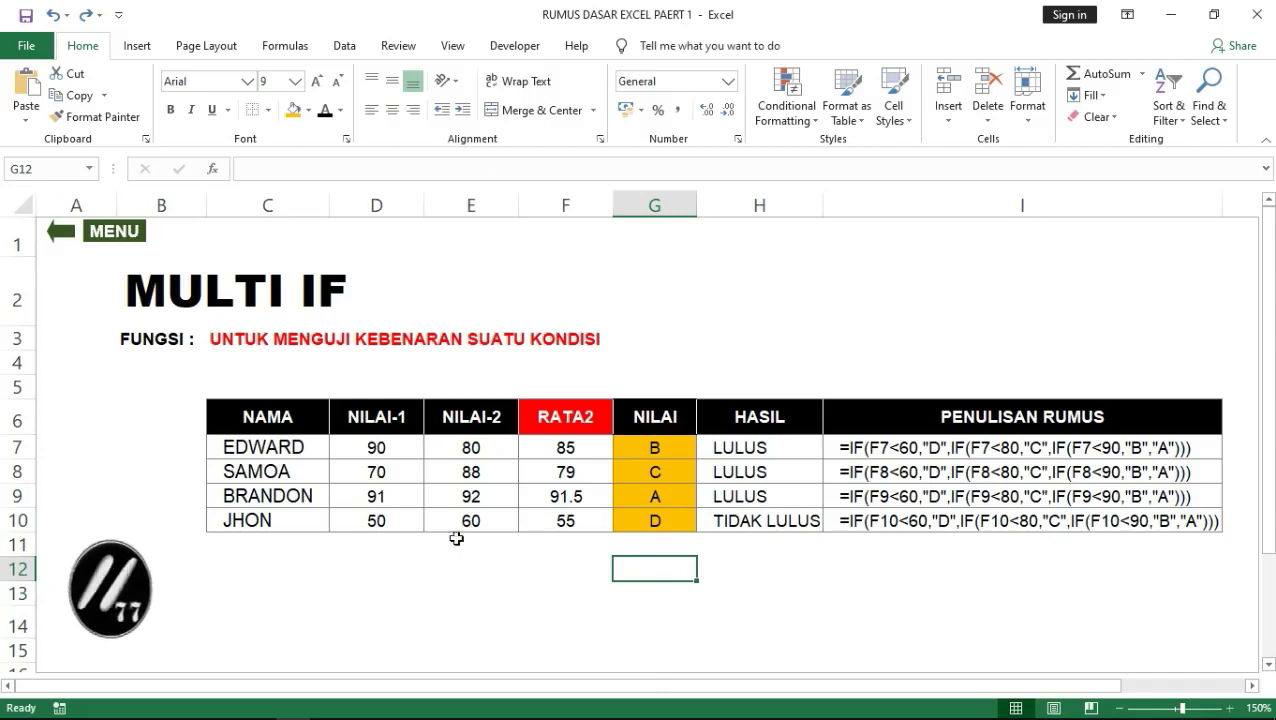
left_click(104, 242)
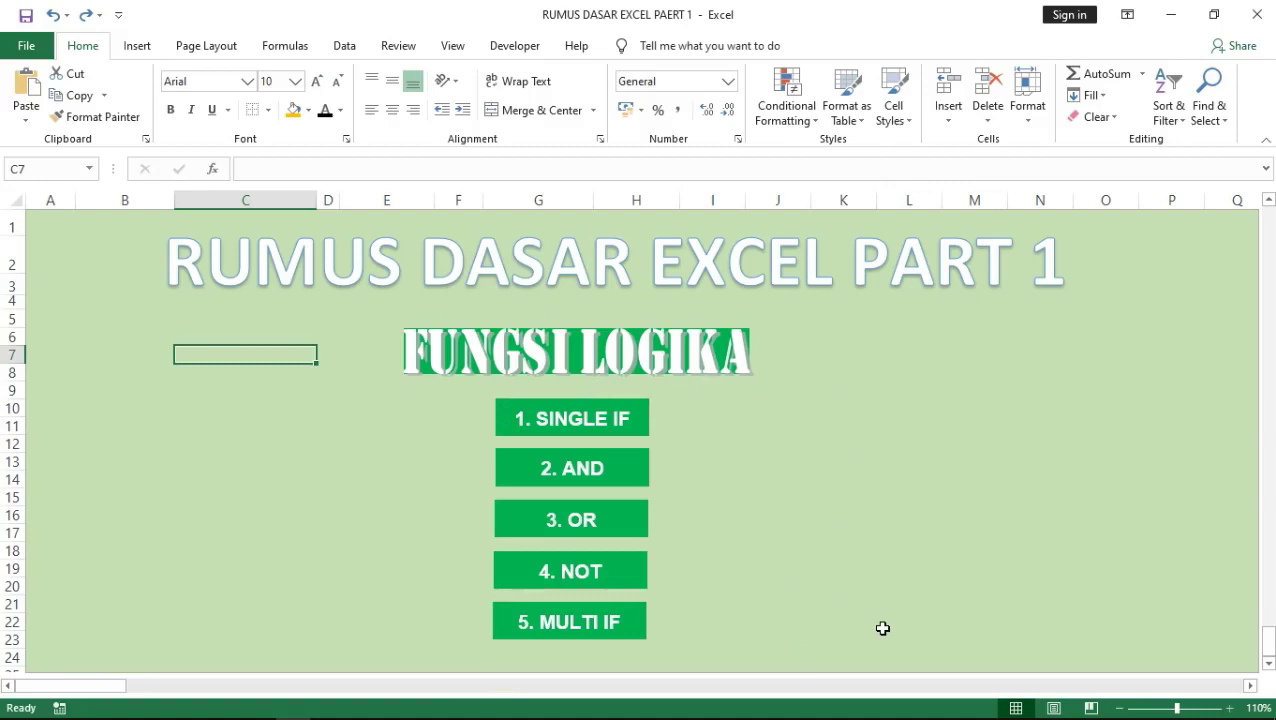
mouse_move(190, 715)
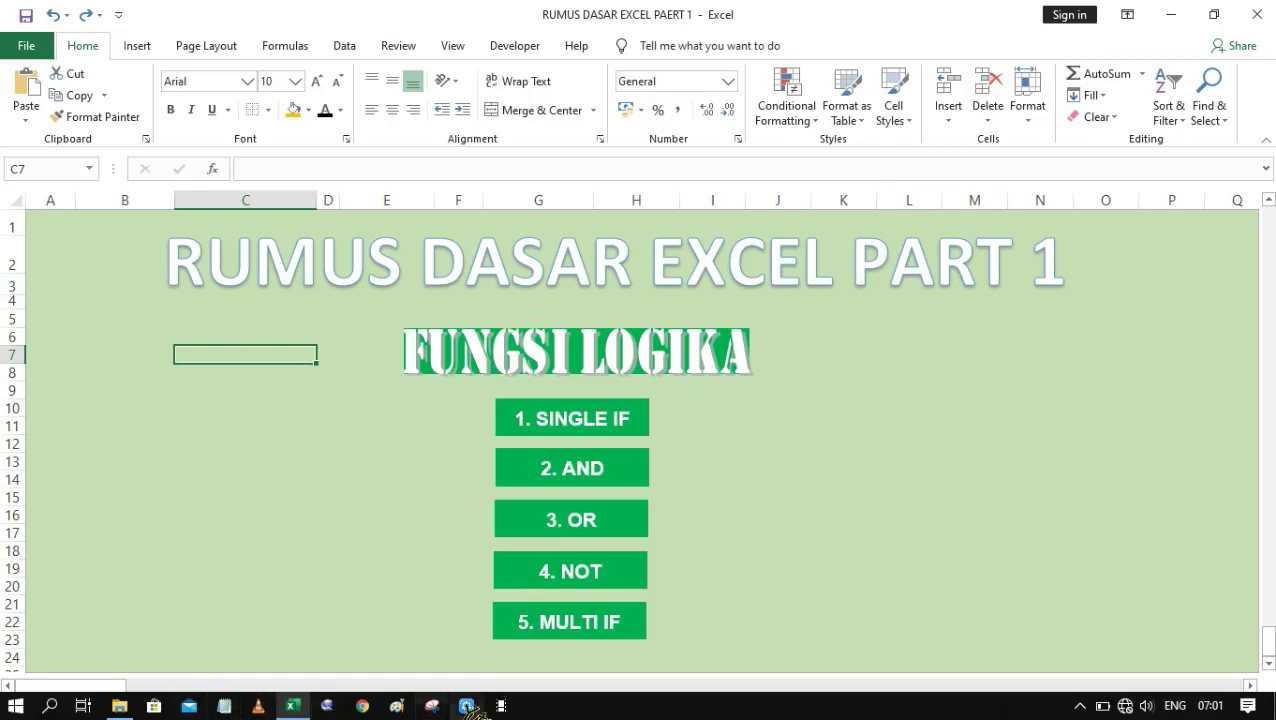